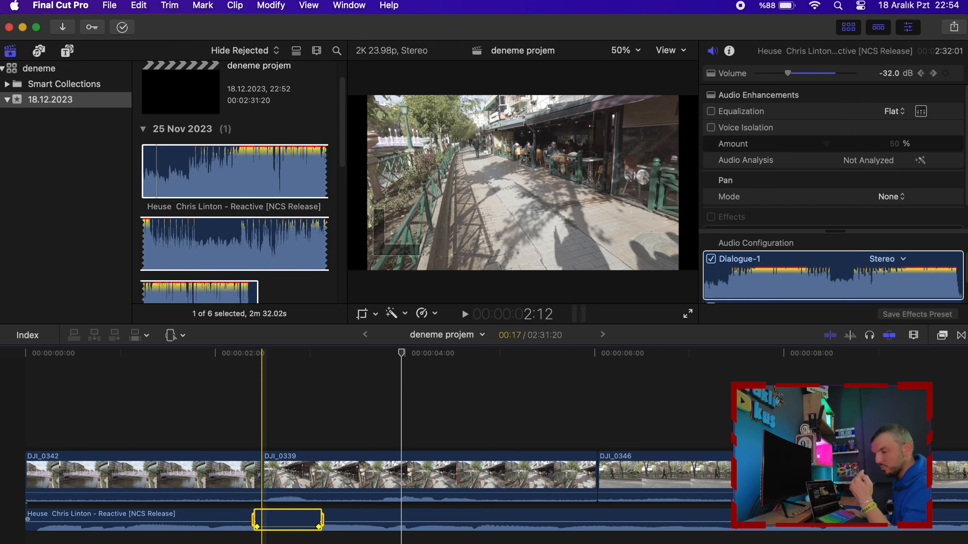
# - Move the two inner volume keyframes of the music's dip under the DJI_0342/DJI_0339 cut inward, lengthening both fades
pyautogui.press('super+equal')
pyautogui.press('super+equal')
pyautogui.press('a')
pyautogui.moveTo(175, 526); pyautogui.dragTo(178, 536)
pyautogui.click(435, 542)
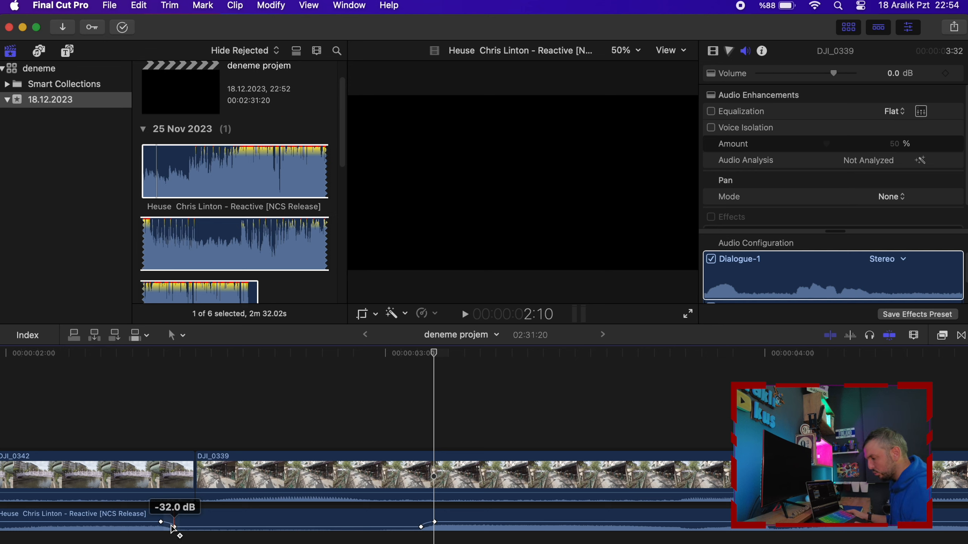
pyautogui.moveTo(175, 527); pyautogui.dragTo(207, 527)
pyautogui.moveTo(420, 528); pyautogui.dragTo(399, 527)
pyautogui.click(127, 392)
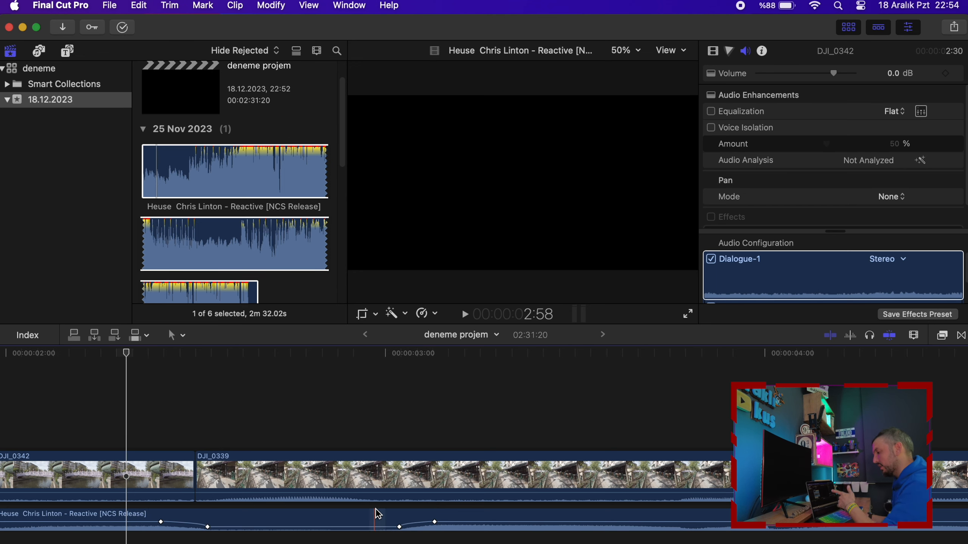
# - Lower the music volume over a range from about 3:43 under the first half of DJI_0339, lasting 01:05
pyautogui.hscroll(5, 471, 509)
pyautogui.hscroll(2, 472, 514)
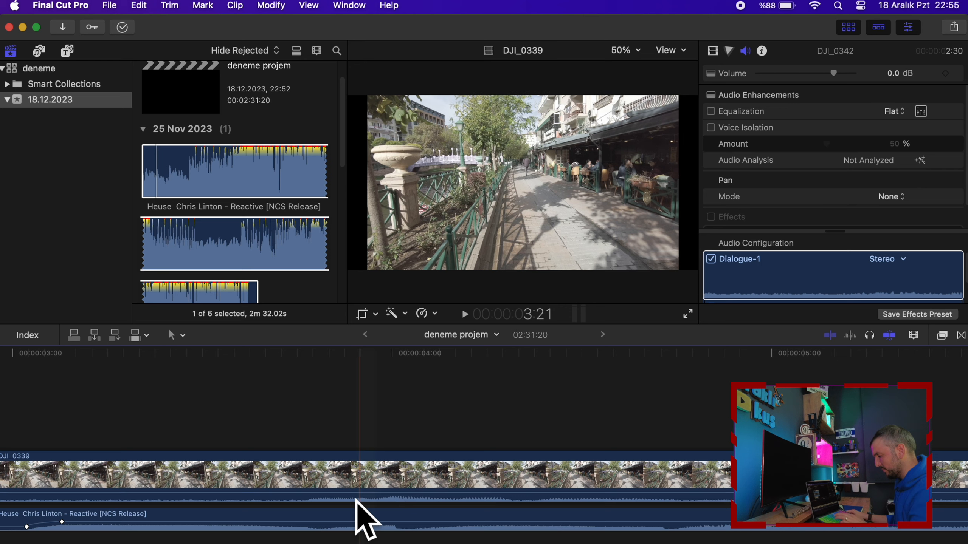
pyautogui.press('r')
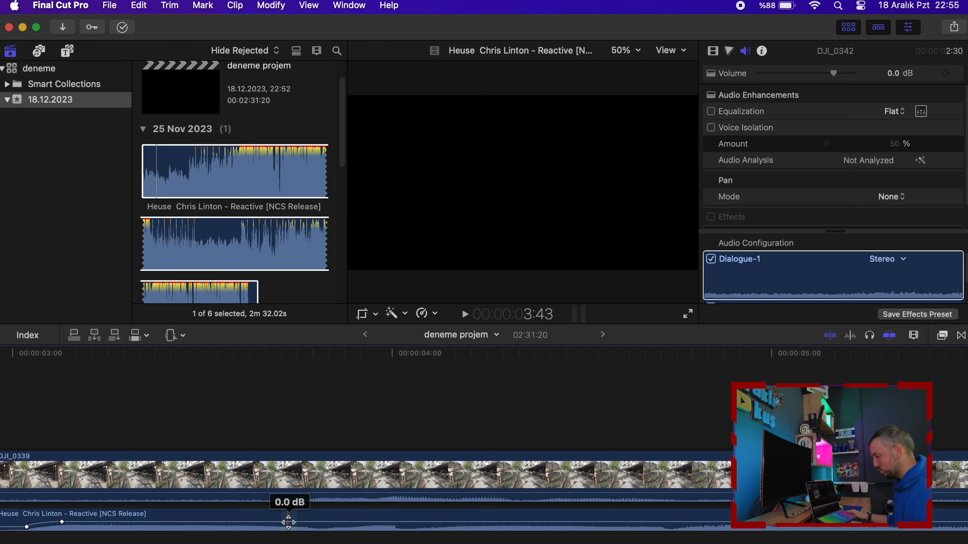
pyautogui.moveTo(284, 522); pyautogui.dragTo(742, 531)
pyautogui.click(535, 521)
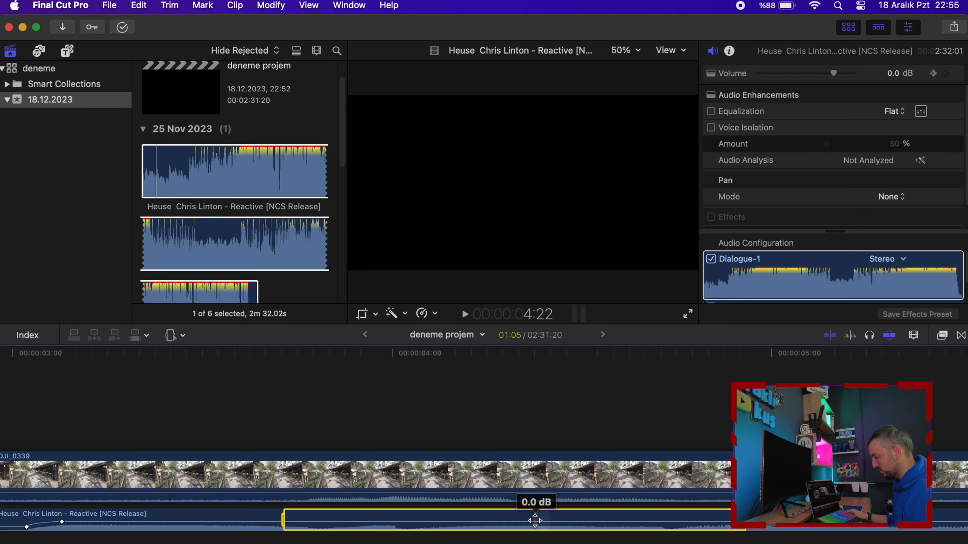
pyautogui.moveTo(536, 521); pyautogui.dragTo(536, 527)
pyautogui.click(465, 476)
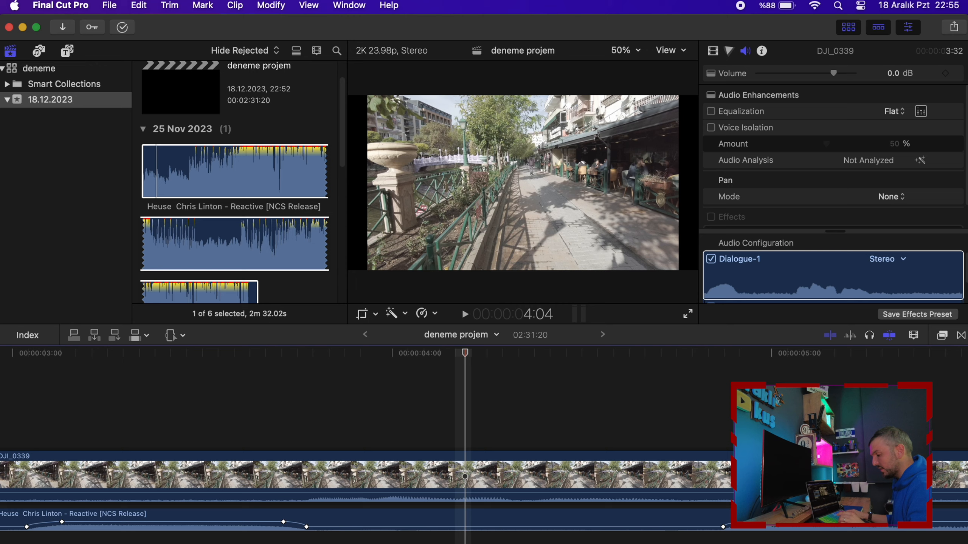
# - Split the DJI_0339 clip in the timeline at about 4:22 with the Blade tool and return to the Select tool
pyautogui.hscroll(3, 474, 477)
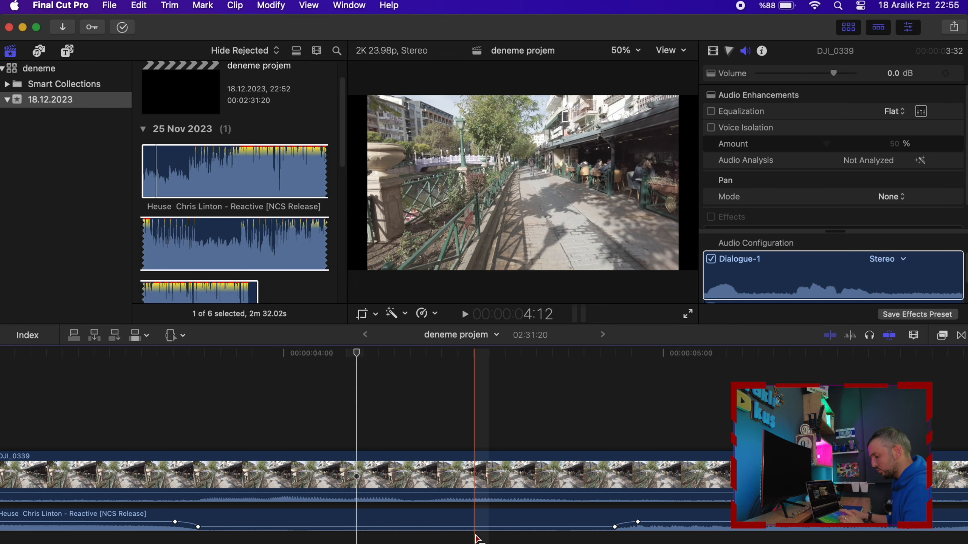
pyautogui.press('b')
pyautogui.click(425, 479)
pyautogui.press('a')
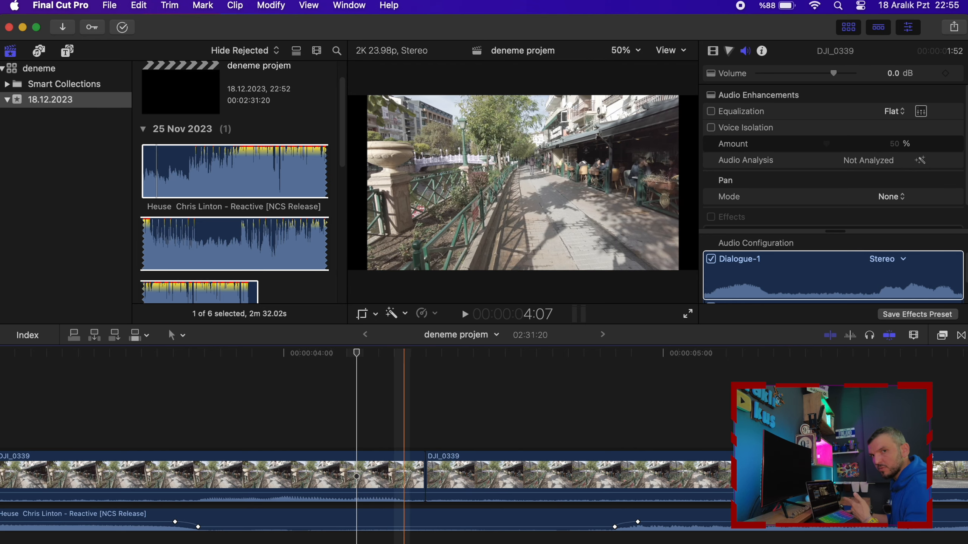
pyautogui.hscroll(10, 410, 530)
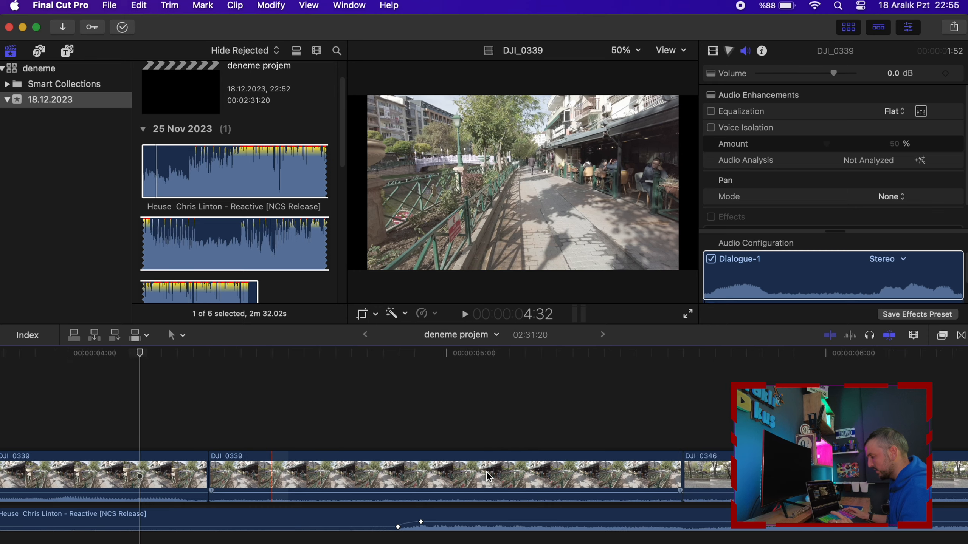
pyautogui.hscroll(15, 486, 472)
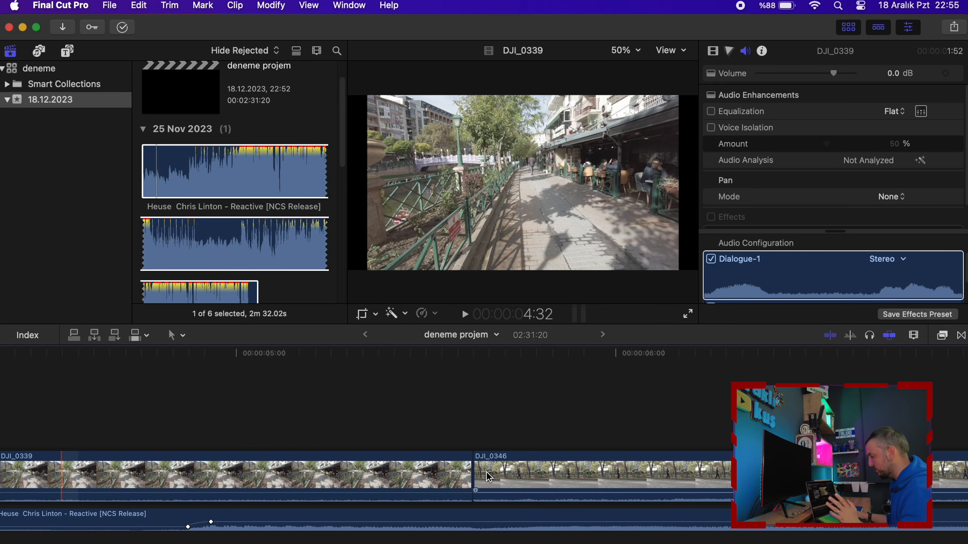
pyautogui.hscroll(-12, 486, 472)
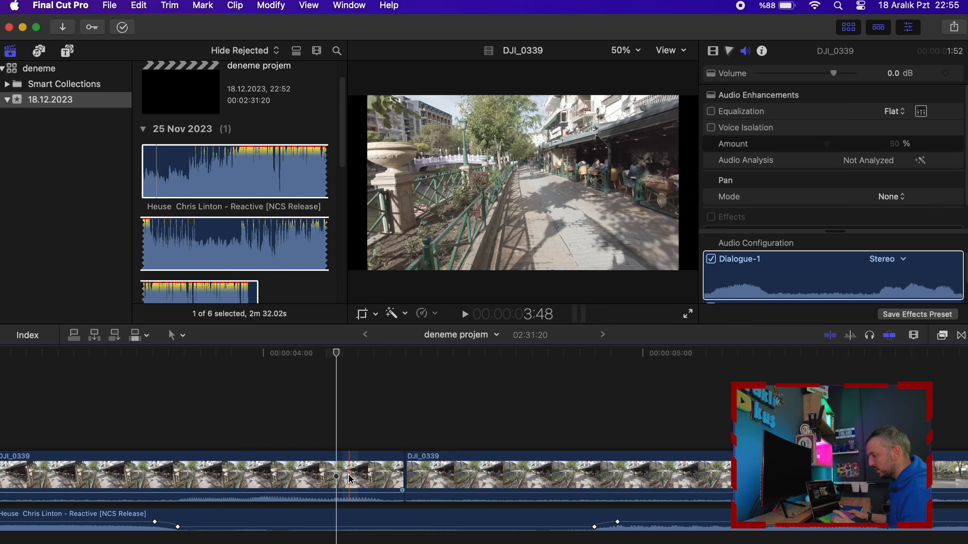
pyautogui.click(184, 336)
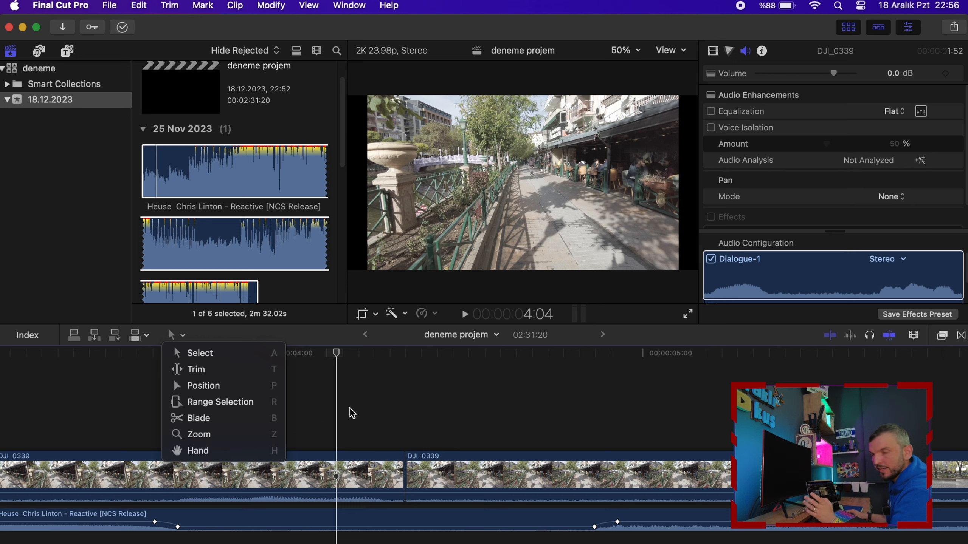
pyautogui.click(370, 399)
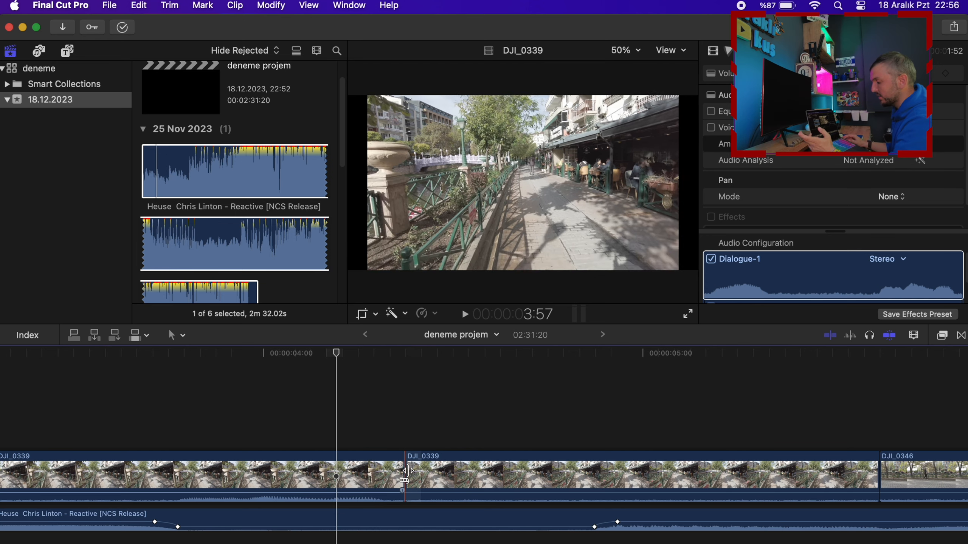
# - Add the Radial transition from the Blurs category at the cut between the two DJI_0339 clips
pyautogui.press('ctrl+super+5')
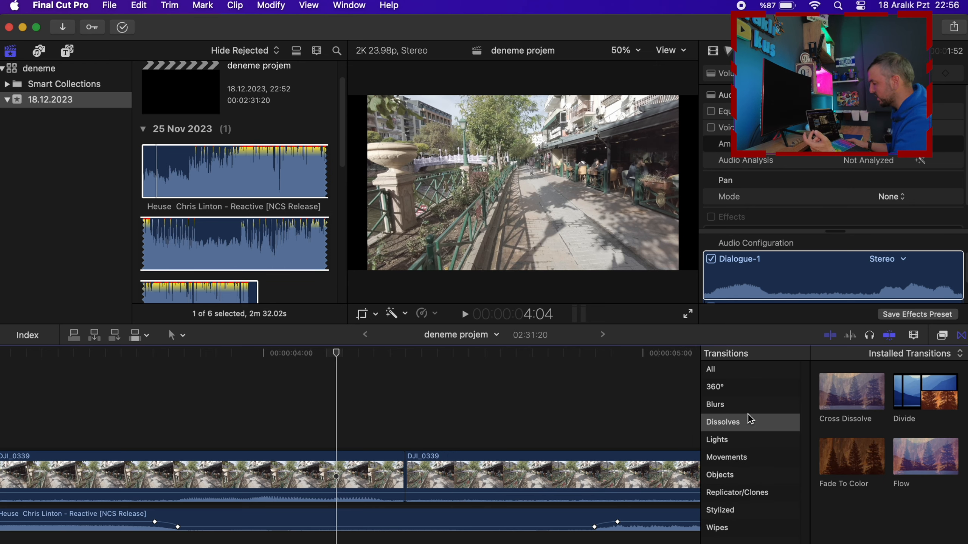
pyautogui.click(727, 405)
pyautogui.click(726, 459)
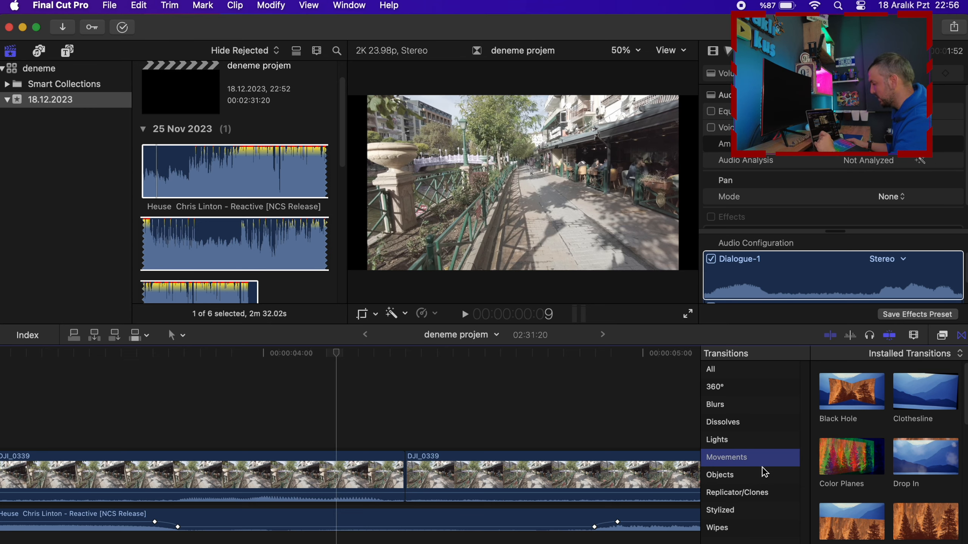
pyautogui.click(762, 468)
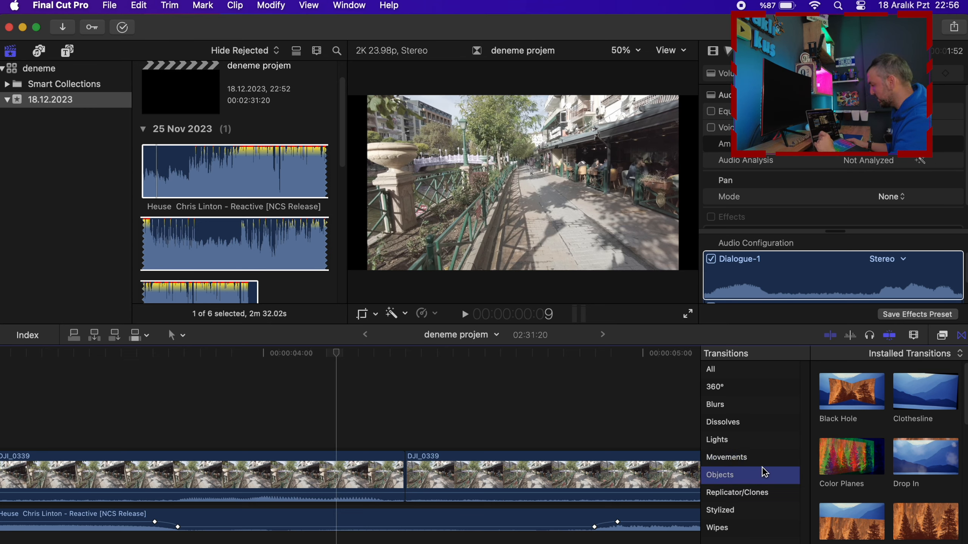
pyautogui.click(728, 444)
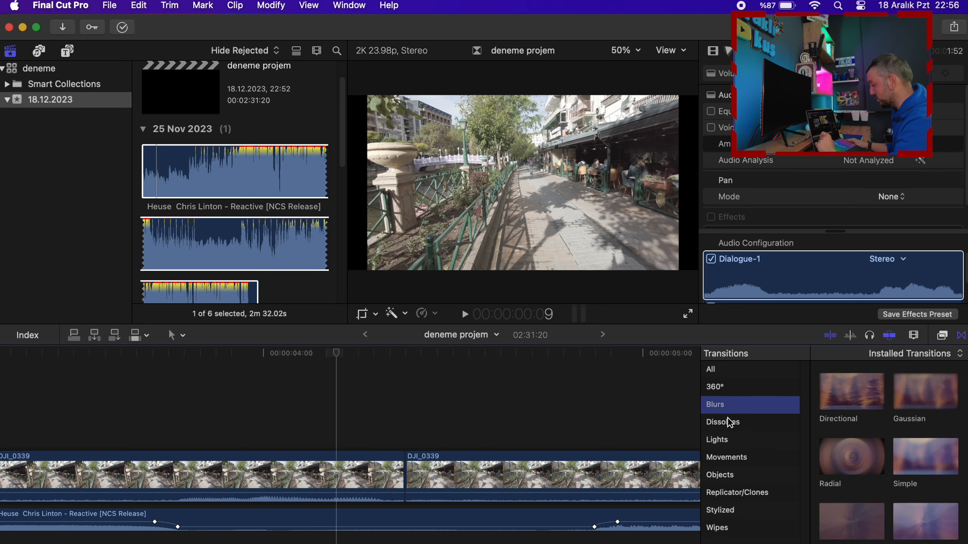
pyautogui.click(729, 422)
pyautogui.click(727, 404)
pyautogui.moveTo(853, 462); pyautogui.dragTo(397, 471)
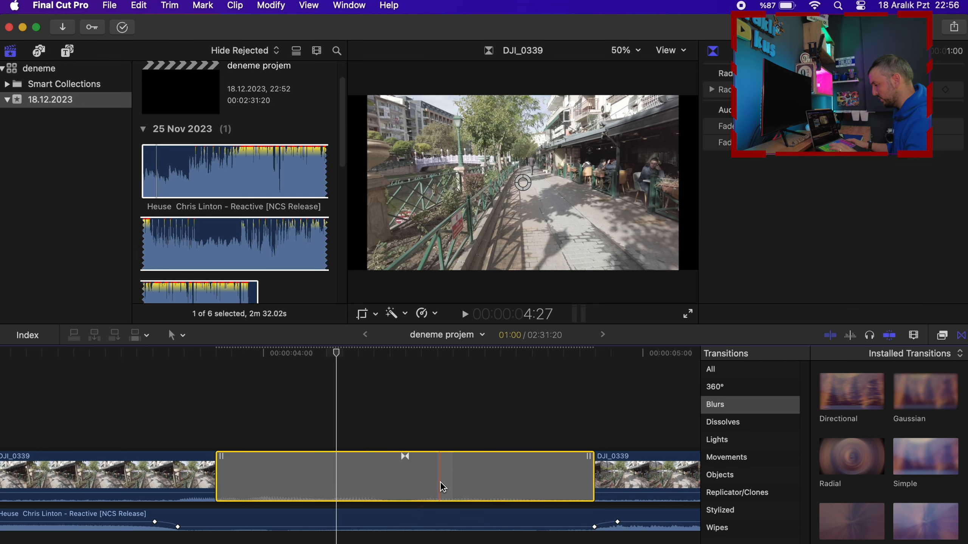
# - Zoom the timeline out to show the opening clips and play back the section with the Radial transition
pyautogui.press('z')
pyautogui.keyDown('alt'); pyautogui.click(441, 433); pyautogui.keyUp('alt')
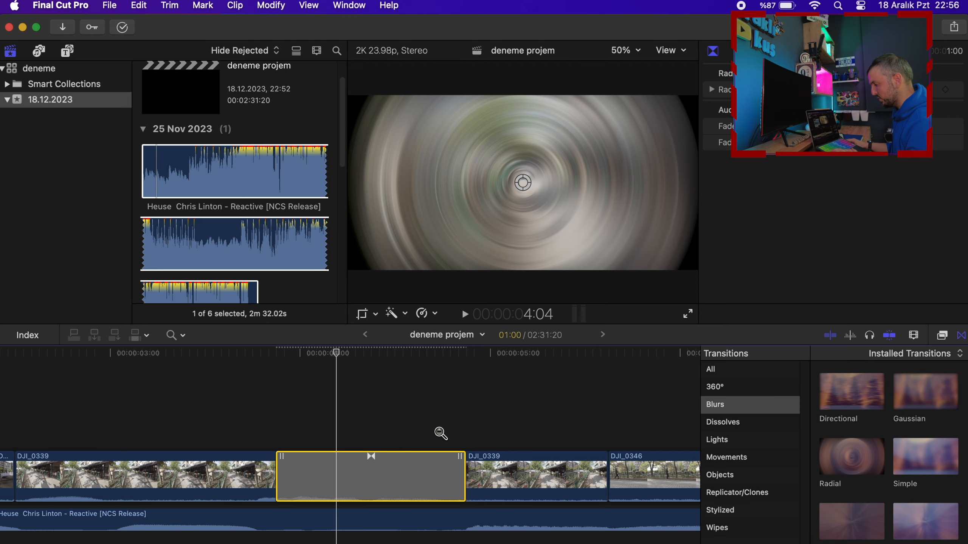
pyautogui.keyDown('alt'); pyautogui.click(455, 431); pyautogui.keyUp('alt')
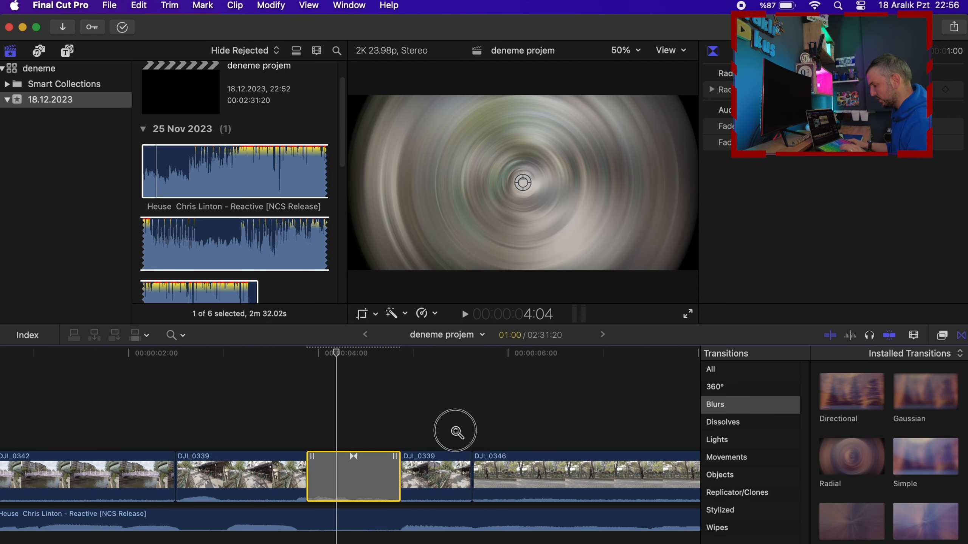
pyautogui.keyDown('alt'); pyautogui.click(457, 433); pyautogui.keyUp('alt')
pyautogui.press('a')
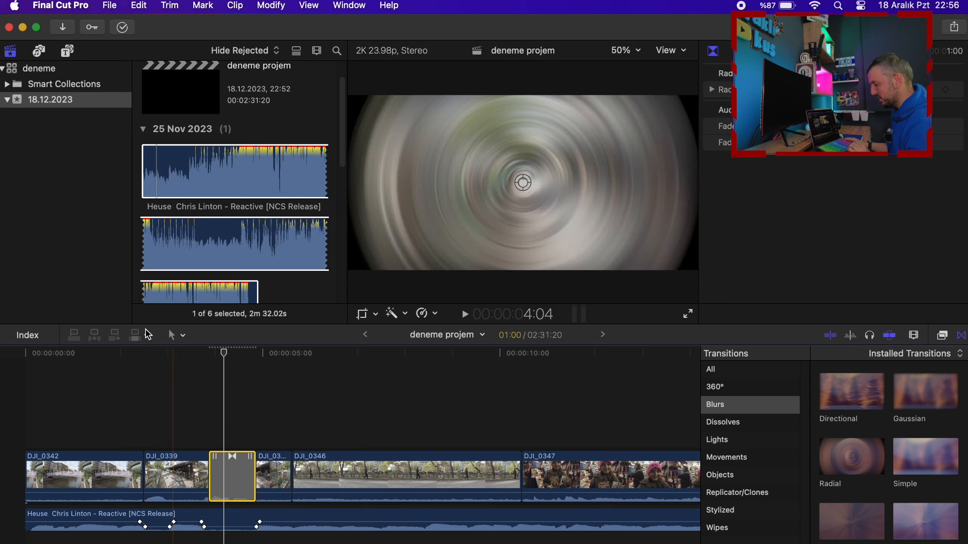
pyautogui.press('space')
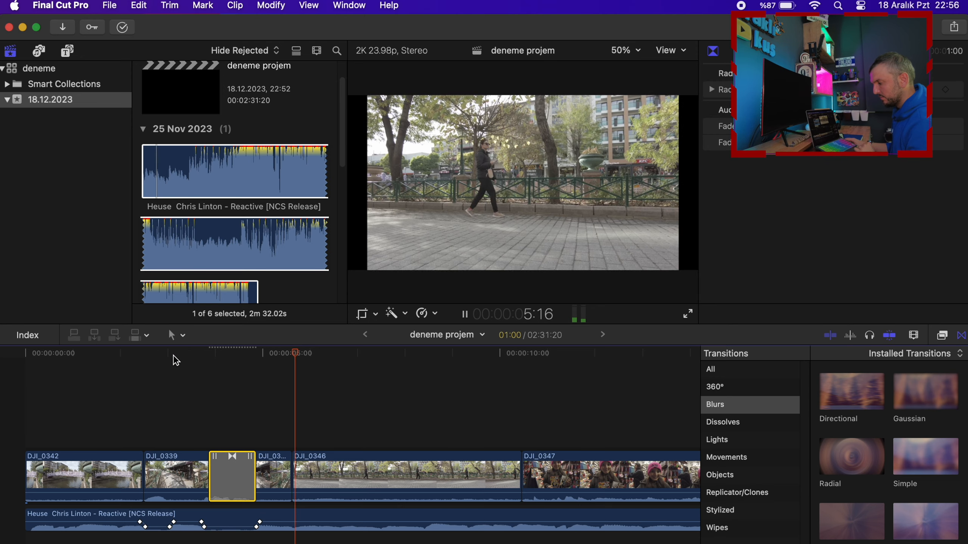
pyautogui.press('space')
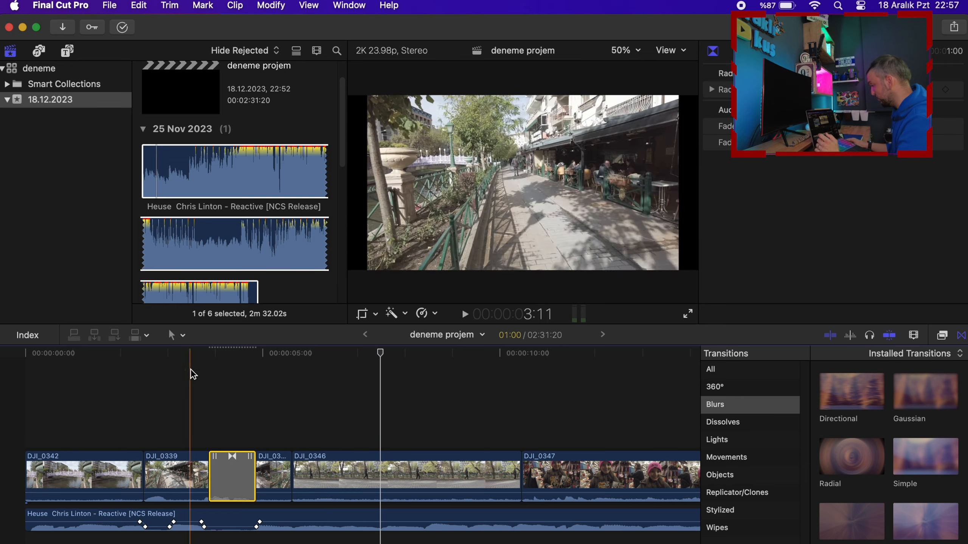
# - Browse the video effects by category, including Color Presets, and hide the effects list again
pyautogui.click(943, 336)
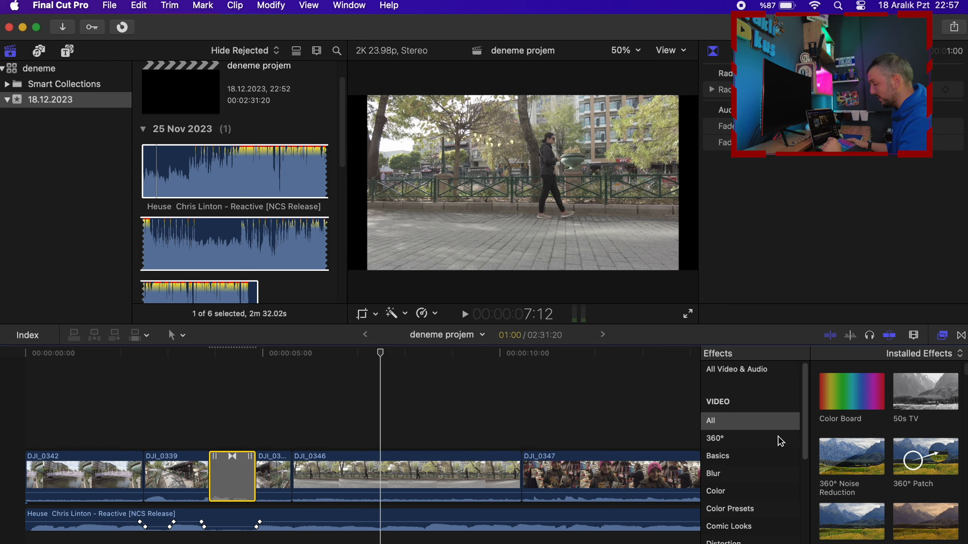
pyautogui.click(739, 482)
pyautogui.click(736, 493)
pyautogui.click(736, 543)
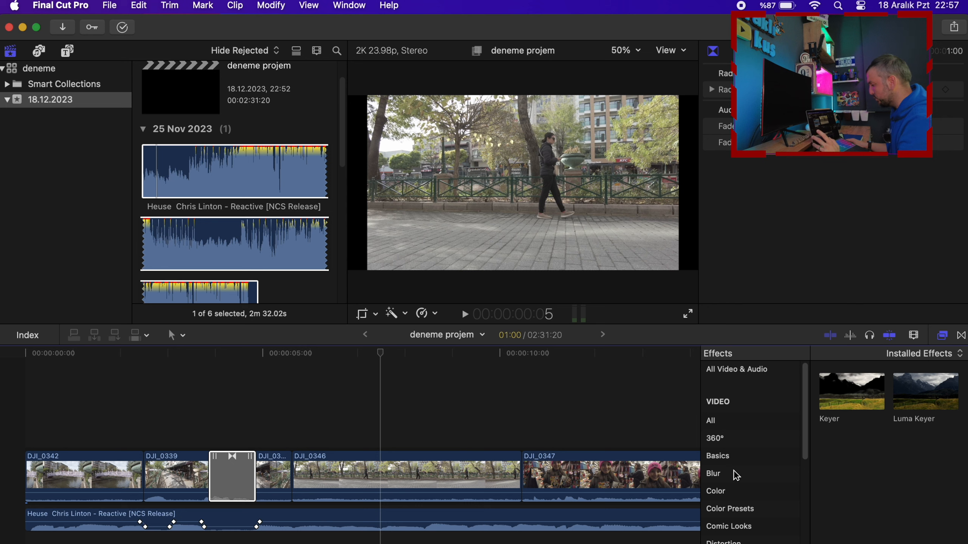
pyautogui.click(730, 510)
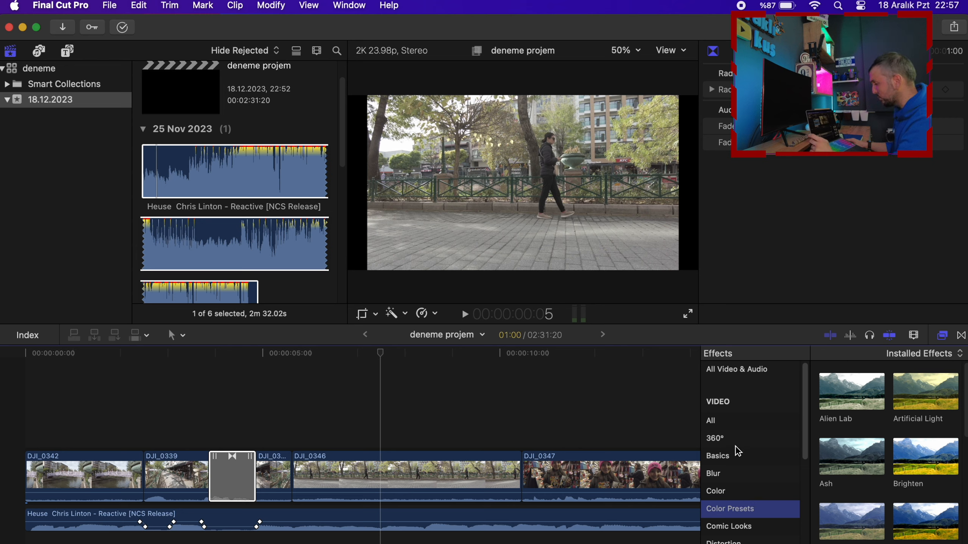
pyautogui.click(316, 421)
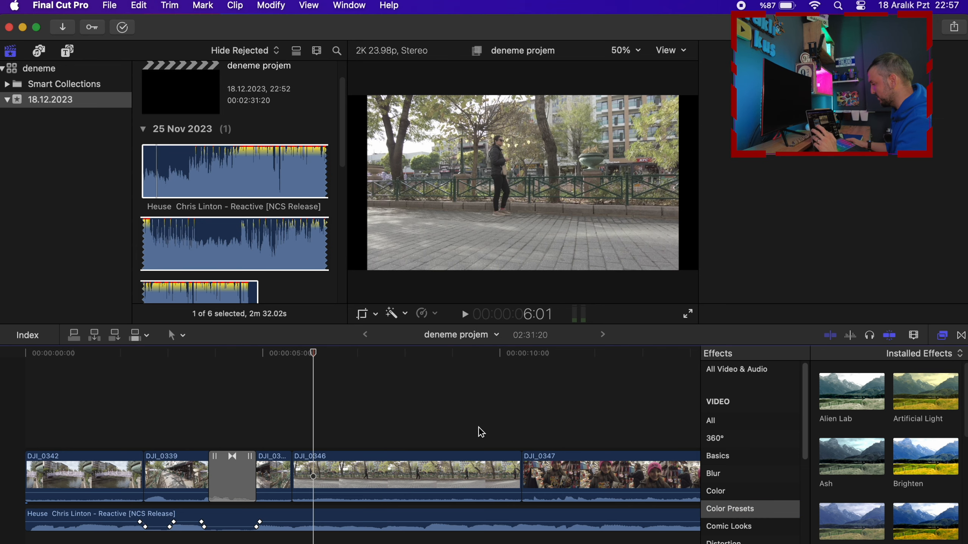
pyautogui.press('super+4')
pyautogui.press('super+5')
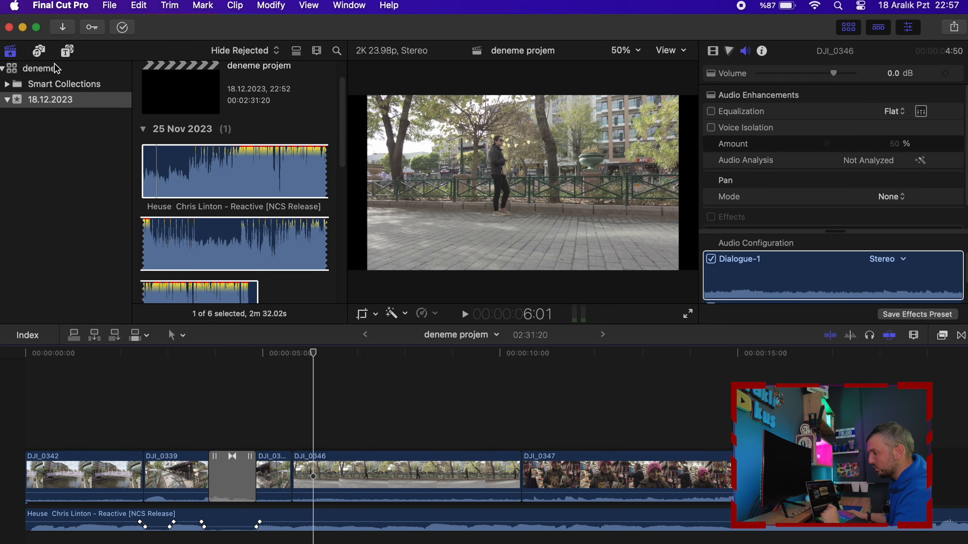
# - Browse the installed titles by category, including 3D, 360°, Social and Lower Thirds
pyautogui.click(11, 53)
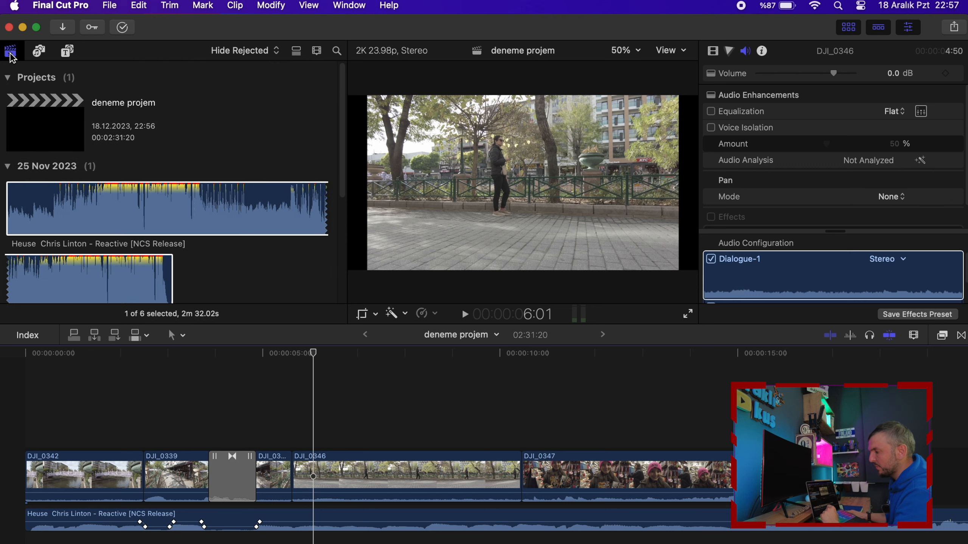
pyautogui.click(38, 52)
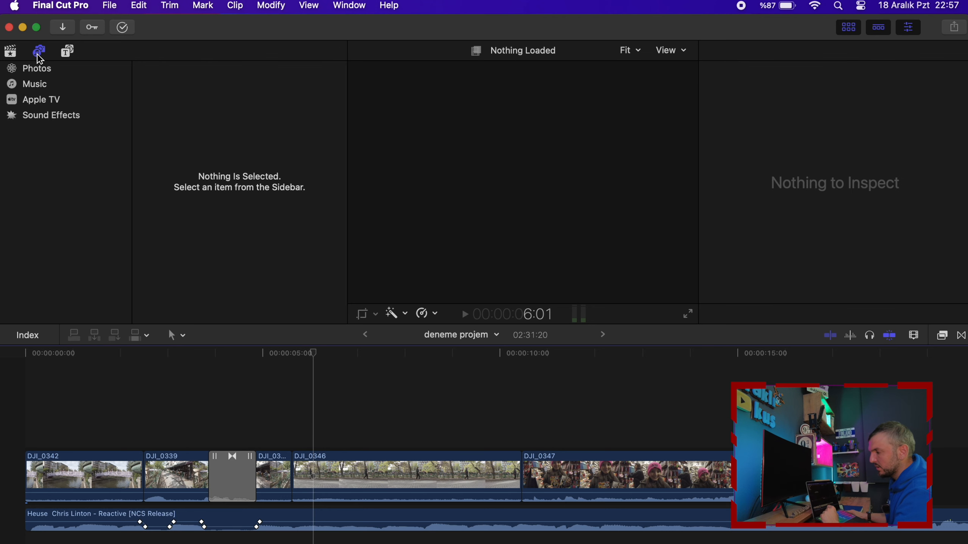
pyautogui.click(68, 50)
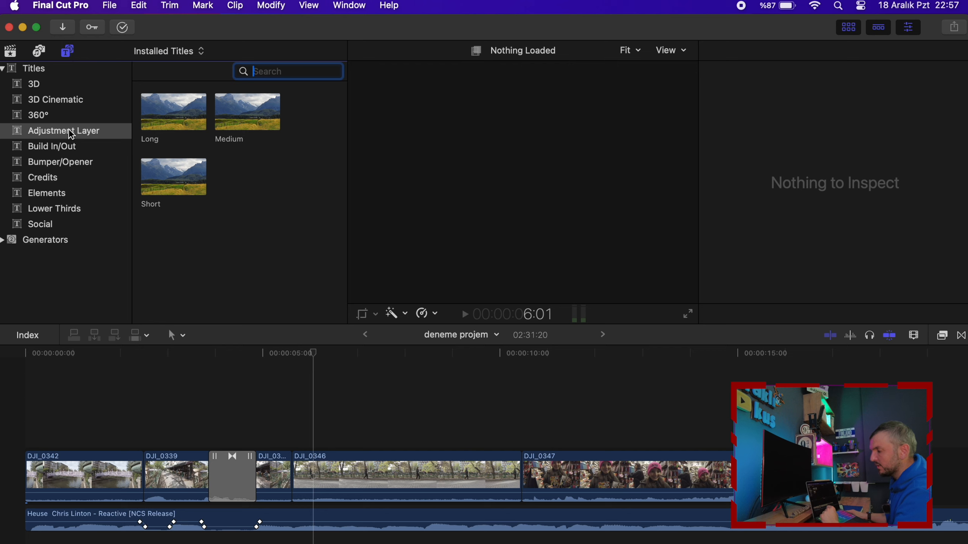
pyautogui.click(60, 86)
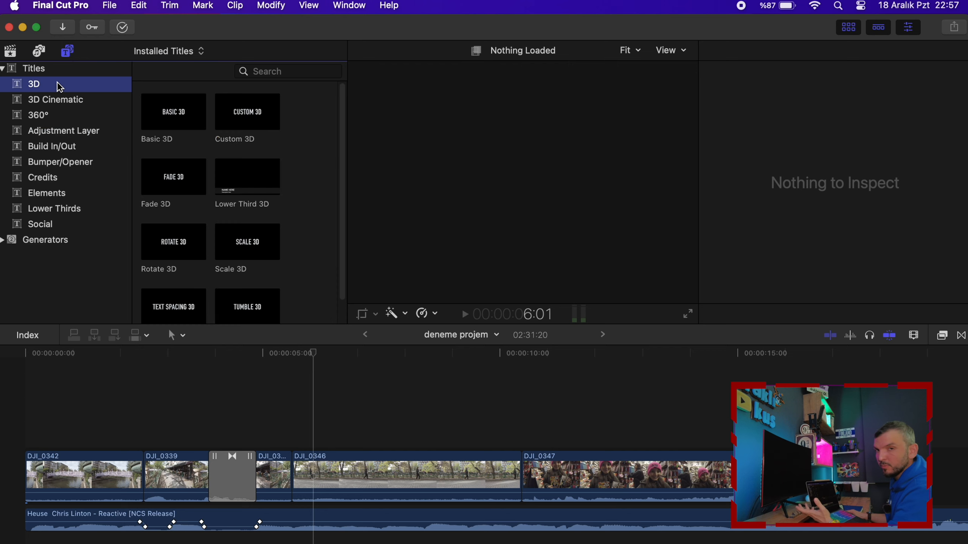
pyautogui.click(51, 122)
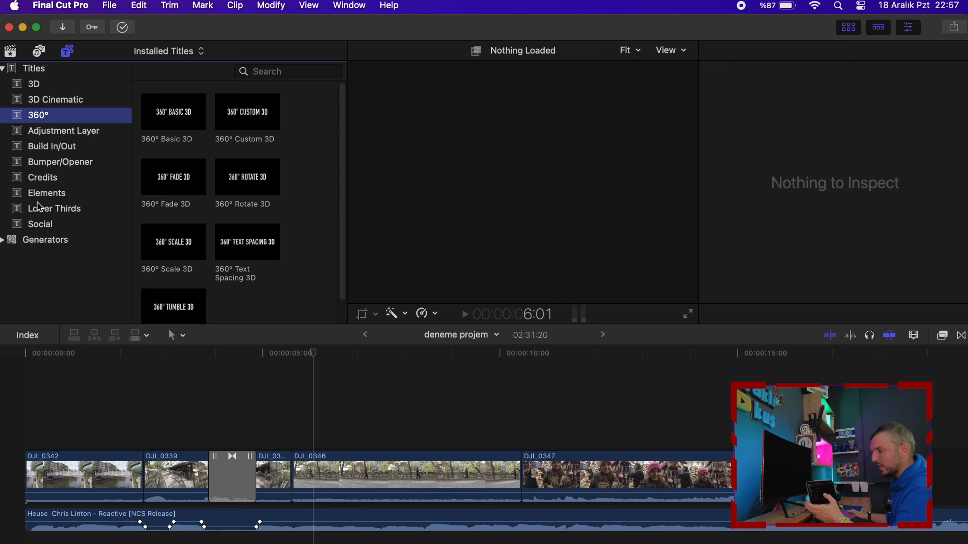
pyautogui.click(49, 226)
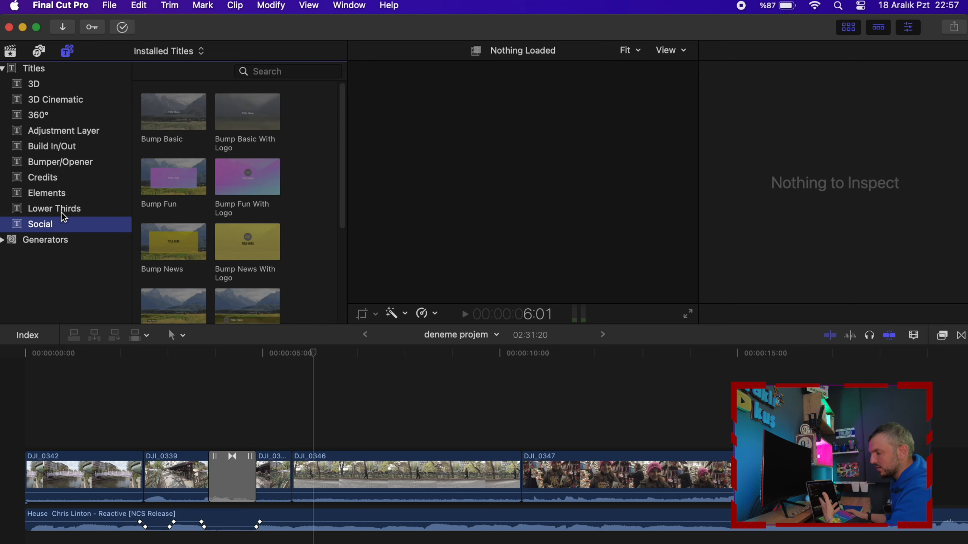
pyautogui.click(64, 212)
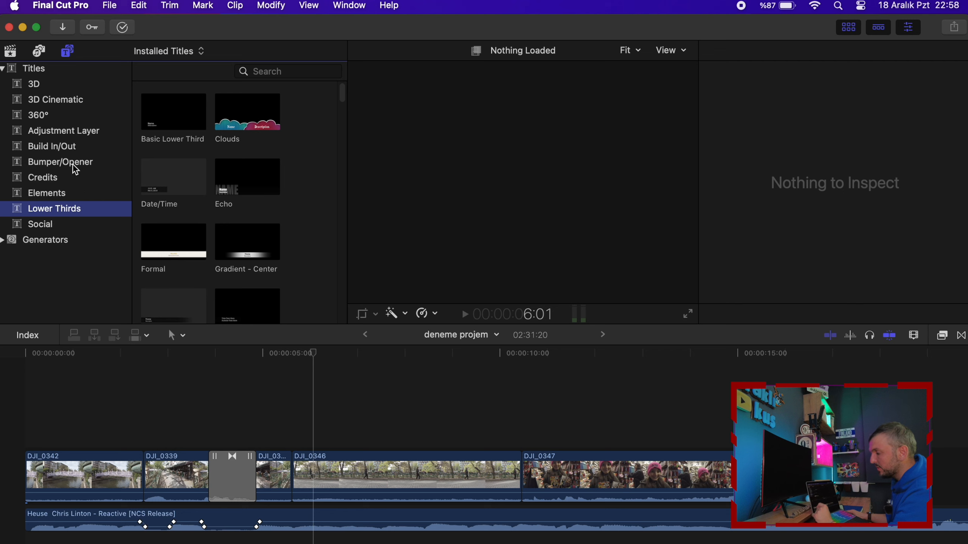
# - Place the Long adjustment layer above the clips from the timeline's start and extend its duration to 15:10
pyautogui.click(64, 131)
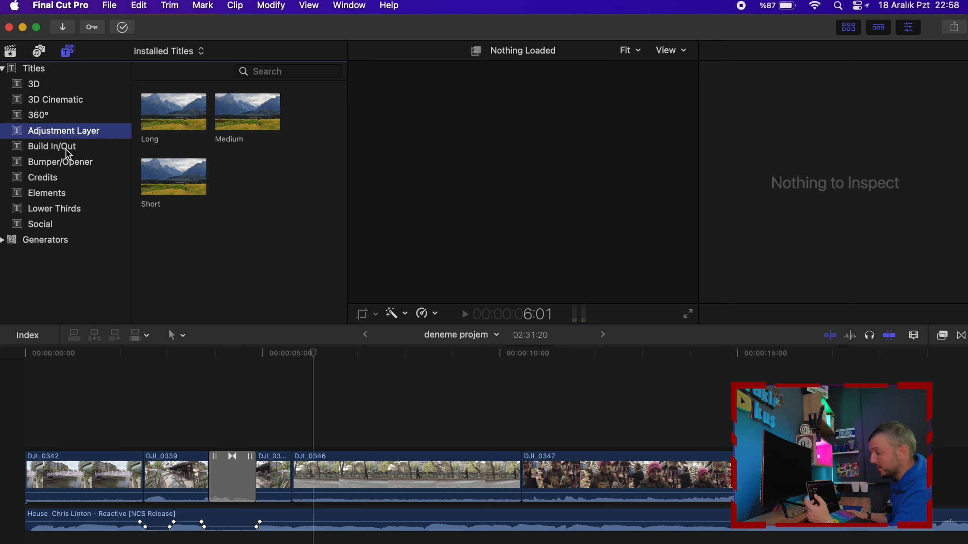
pyautogui.moveTo(179, 119); pyautogui.dragTo(34, 448)
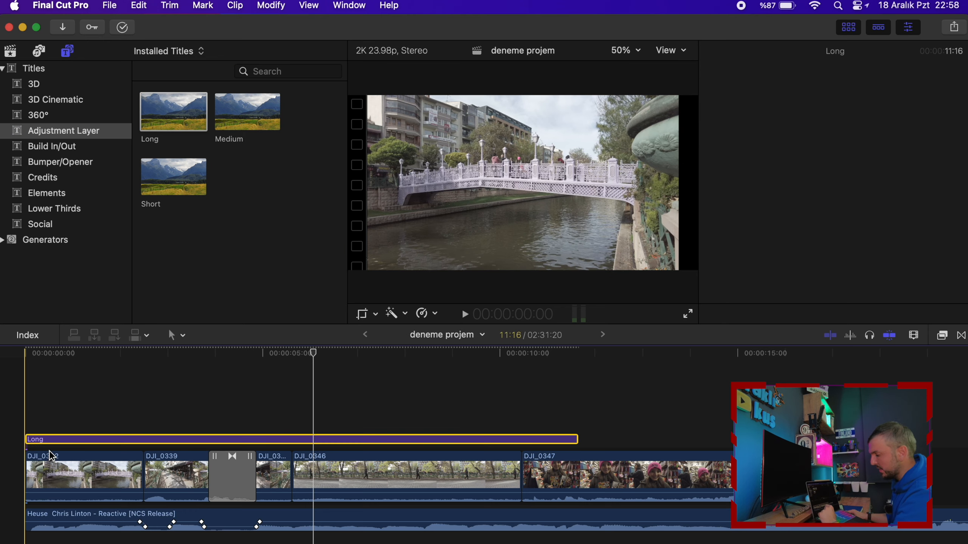
pyautogui.moveTo(575, 444); pyautogui.dragTo(756, 443)
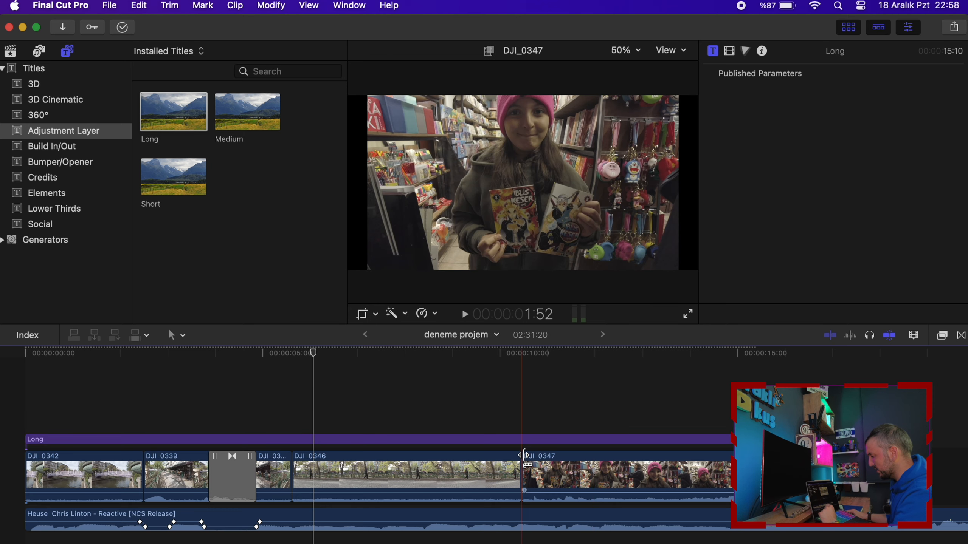
# - Add Color Wheels correction to the adjustment layer, raising Global and Shadows saturation and slightly lowering Global brightness
pyautogui.click(464, 444)
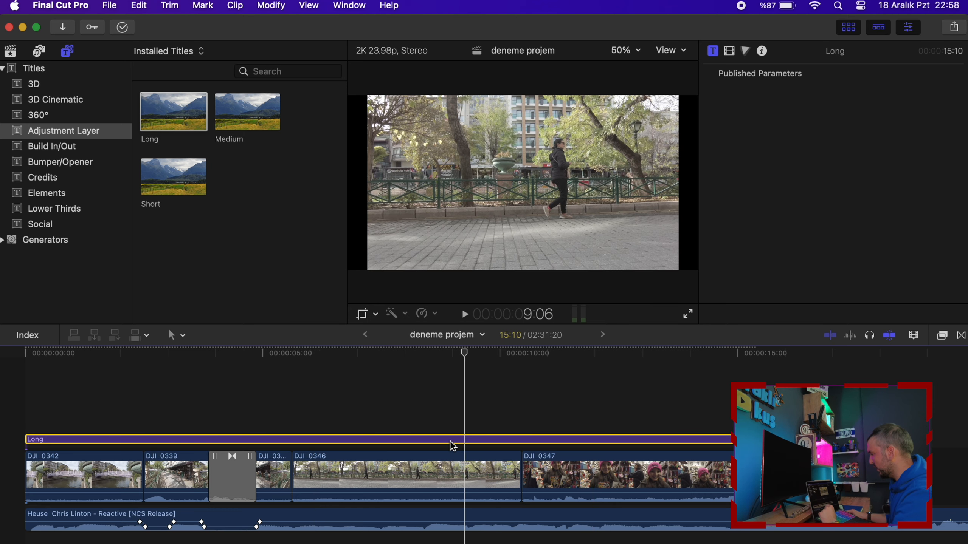
pyautogui.click(747, 52)
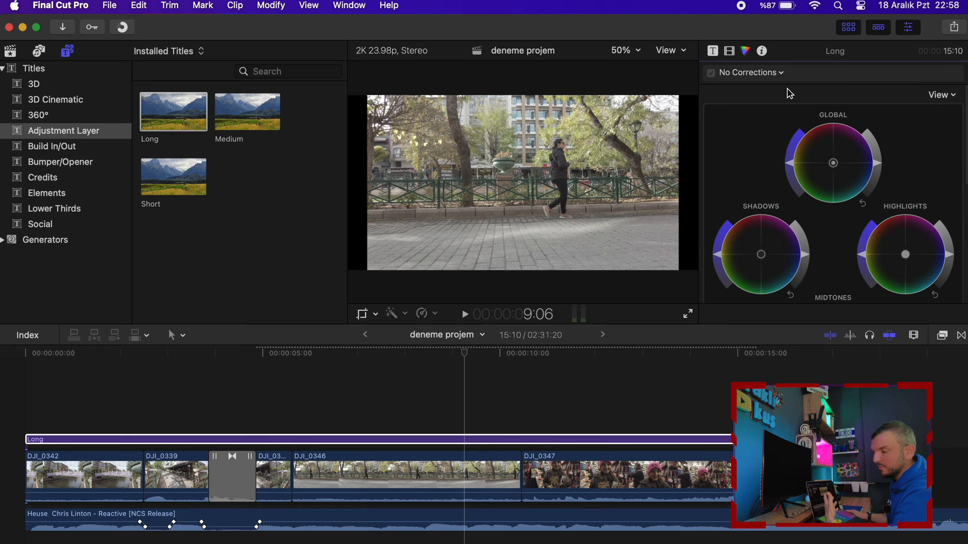
pyautogui.moveTo(790, 164); pyautogui.dragTo(794, 144)
pyautogui.moveTo(882, 166)
pyautogui.mouseDown()
pyautogui.moveTo(881, 152)
pyautogui.moveTo(878, 170)
pyautogui.mouseUp()
pyautogui.moveTo(722, 260); pyautogui.dragTo(718, 246)
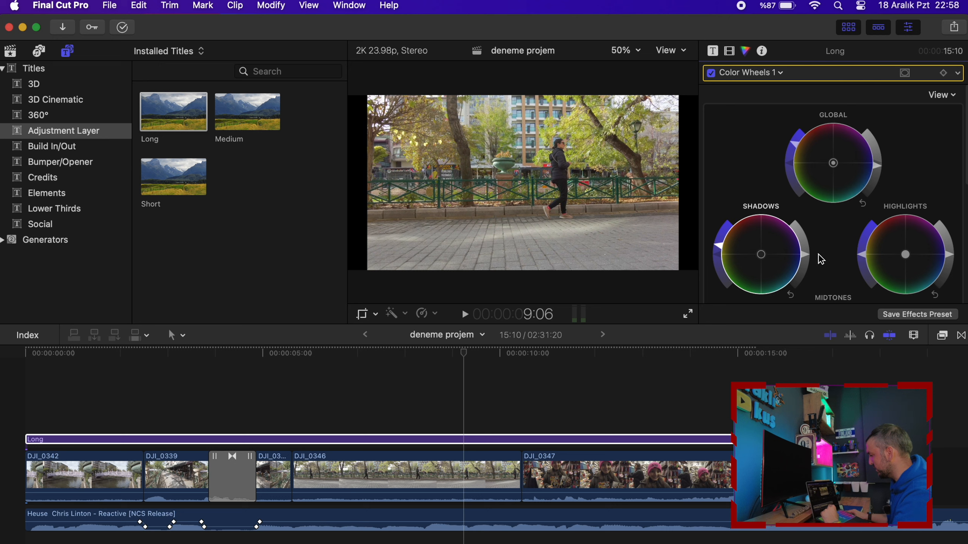
# - Raise the saturation of the Highlights and Midtones on the adjustment layer, with slightly brighter highlights and slightly darker midtones
pyautogui.moveTo(862, 262); pyautogui.dragTo(863, 245)
pyautogui.moveTo(948, 255); pyautogui.dragTo(947, 250)
pyautogui.scroll(-1, 936, 240)
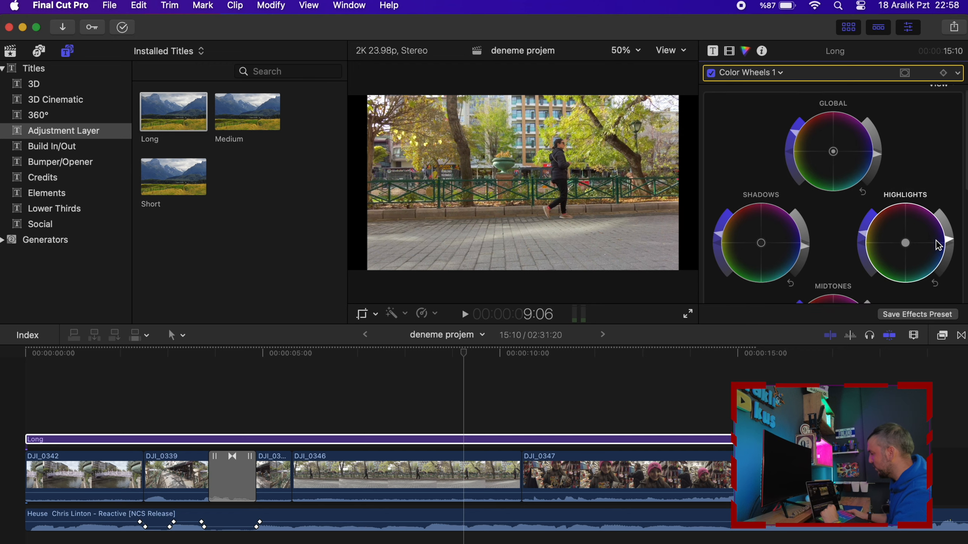
pyautogui.scroll(-5, 938, 246)
pyautogui.moveTo(792, 247); pyautogui.dragTo(789, 233)
pyautogui.moveTo(882, 246)
pyautogui.mouseDown()
pyautogui.moveTo(878, 225)
pyautogui.moveTo(888, 261)
pyautogui.moveTo(882, 245)
pyautogui.mouseUp()
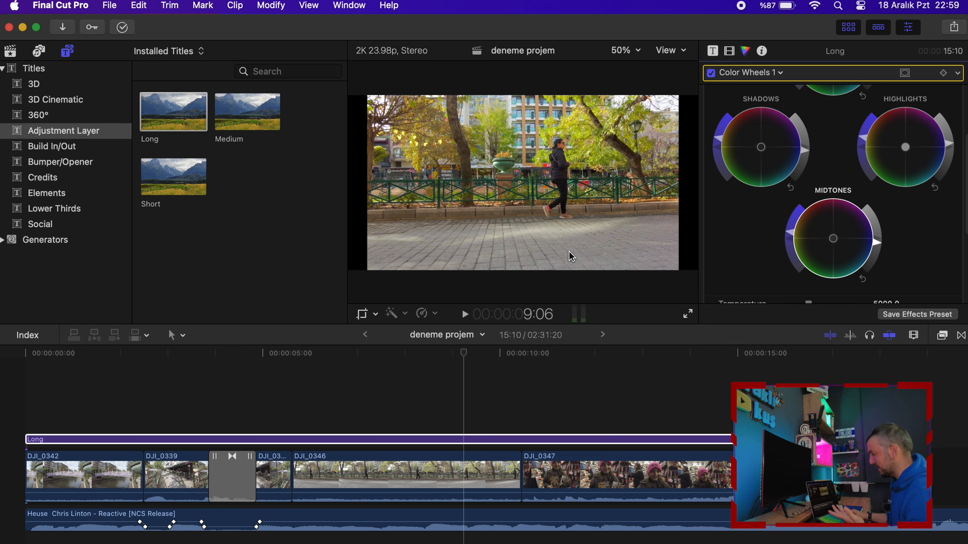
# - Disable and re-enable the Long adjustment layer twice to compare the image with and without the color correction
pyautogui.click(434, 442)
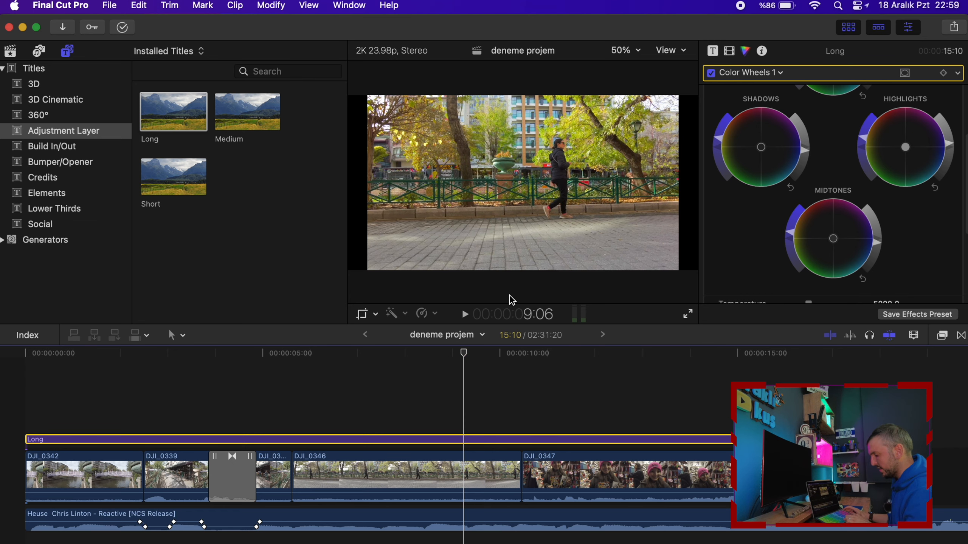
pyautogui.press('v')
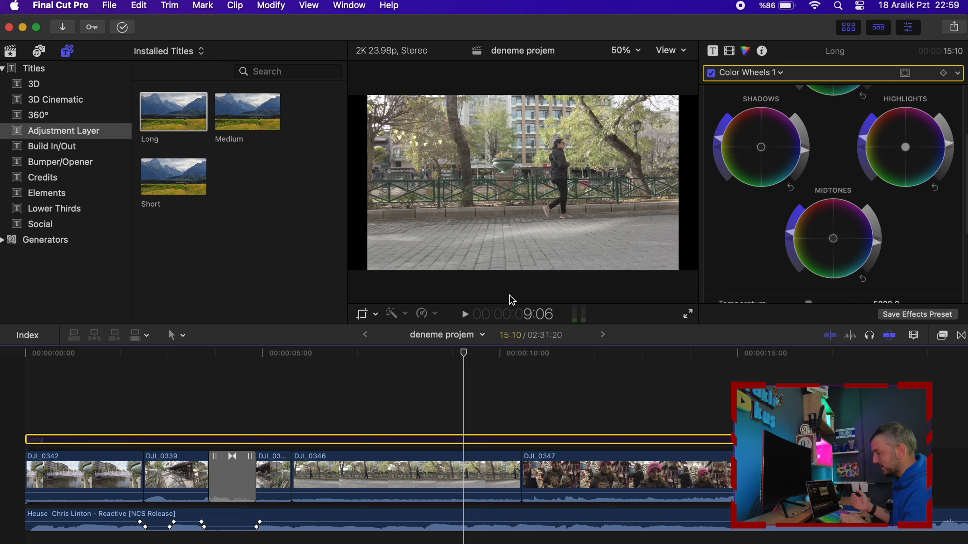
pyautogui.press('v')
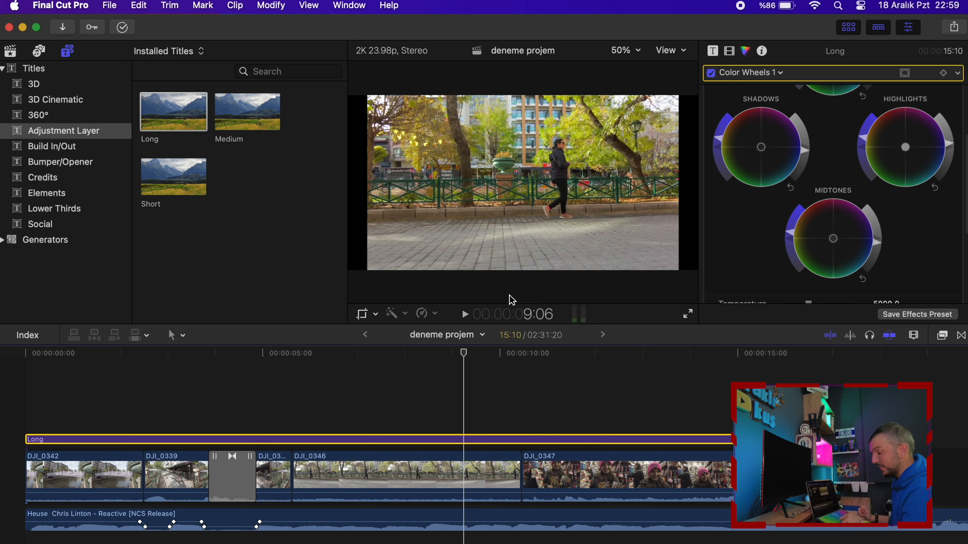
pyautogui.press('v')
pyautogui.press('v')
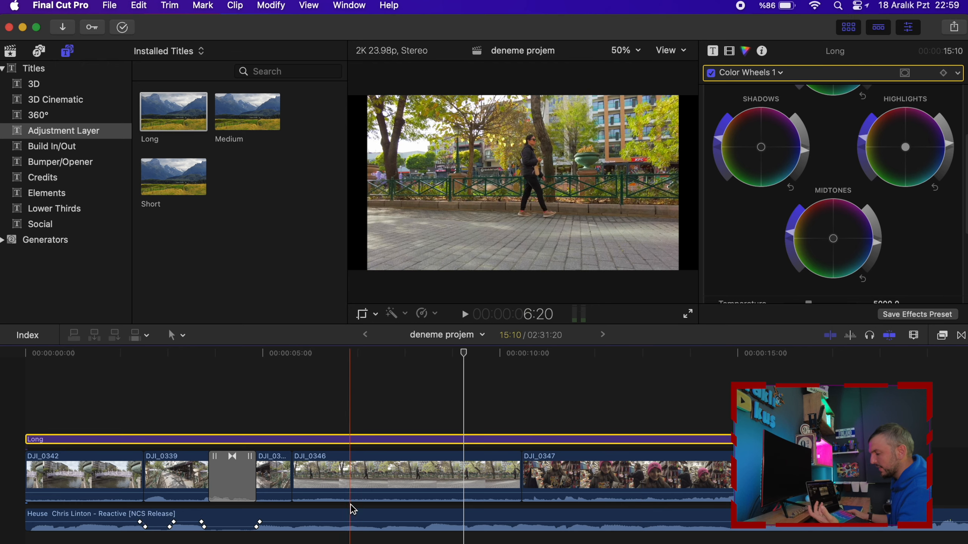
# - Raise the audio volume of the DJI_0339 clip before the transition to 6.2 dB
pyautogui.click(358, 470)
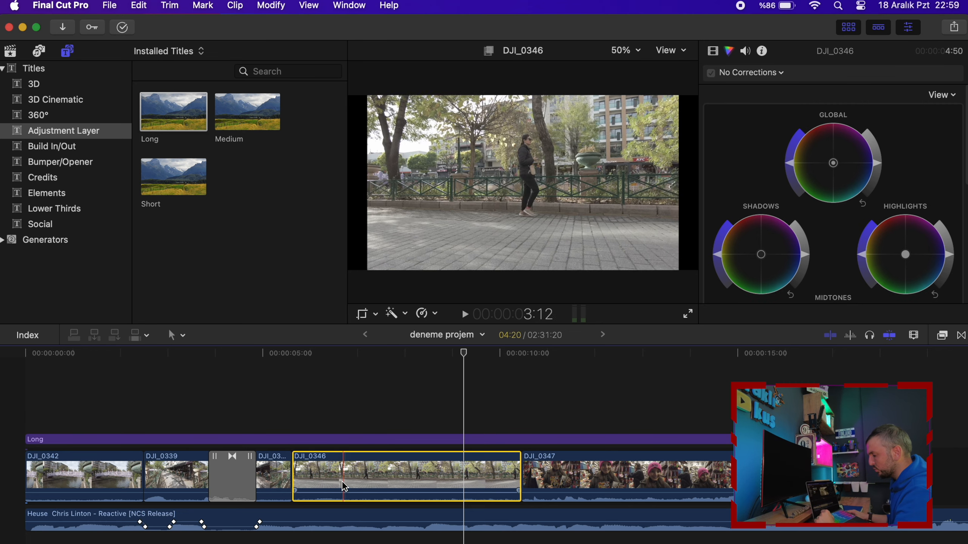
pyautogui.click(168, 477)
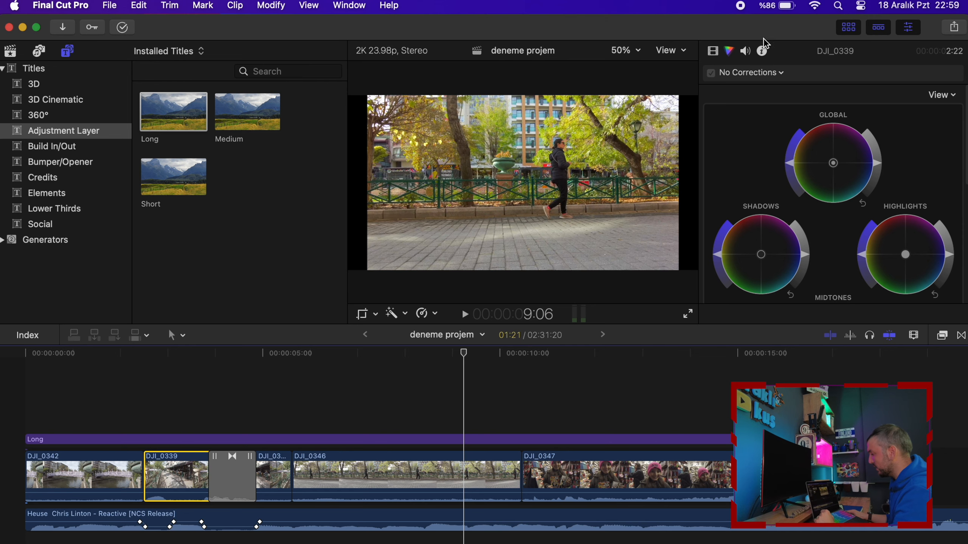
pyautogui.click(745, 51)
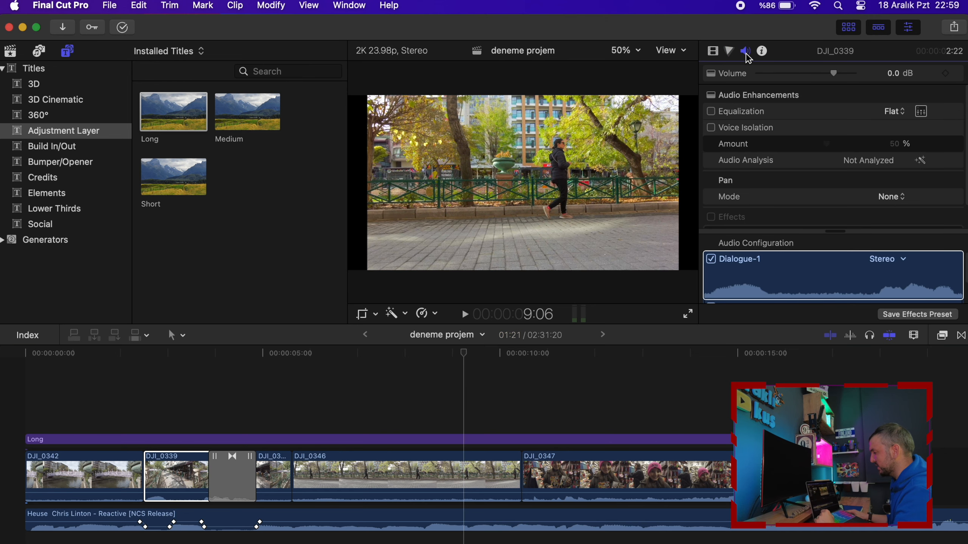
pyautogui.moveTo(830, 73); pyautogui.dragTo(847, 83)
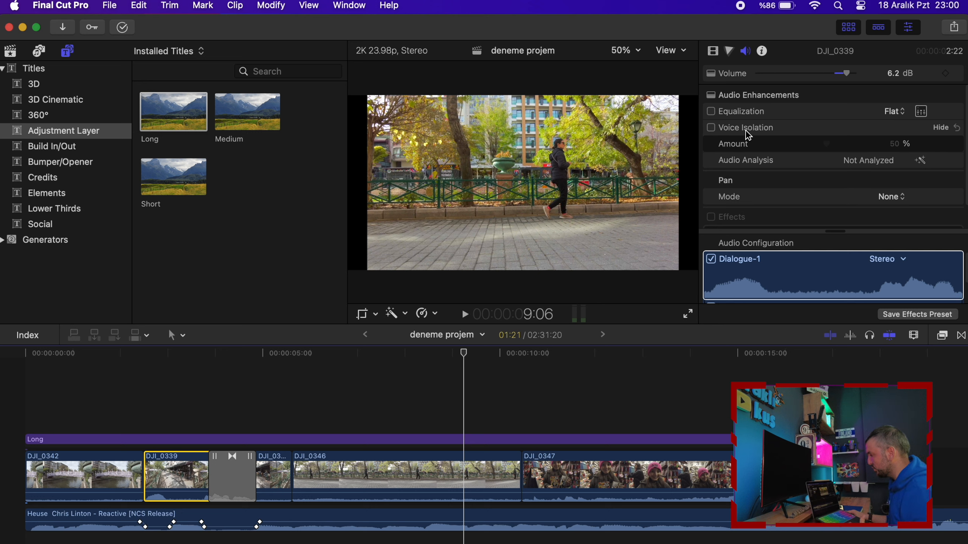
# - Enable Voice Isolation on the DJI_0339 clip and set its amount to 34%
pyautogui.click(711, 128)
pyautogui.moveTo(827, 149)
pyautogui.mouseDown()
pyautogui.moveTo(811, 145)
pyautogui.moveTo(833, 149)
pyautogui.mouseUp()
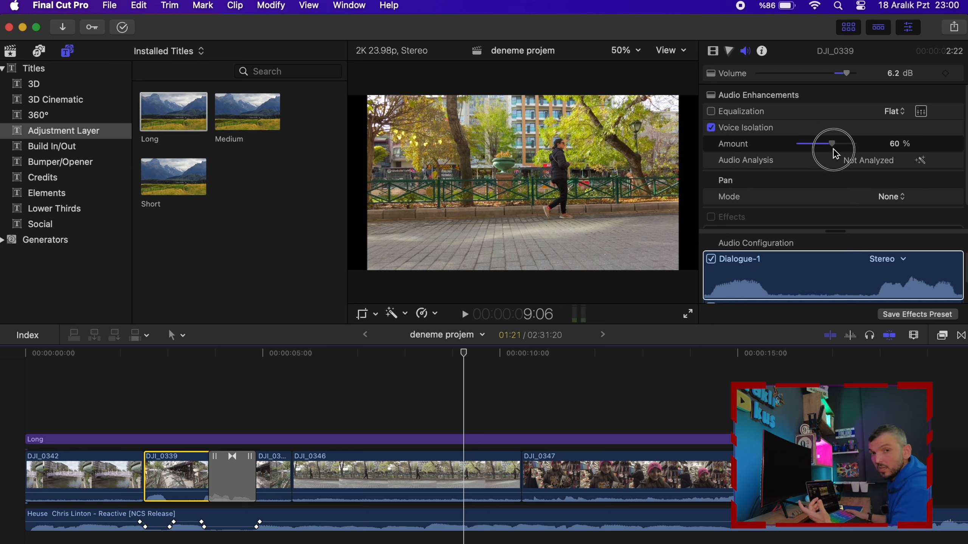
pyautogui.moveTo(833, 148); pyautogui.dragTo(819, 147)
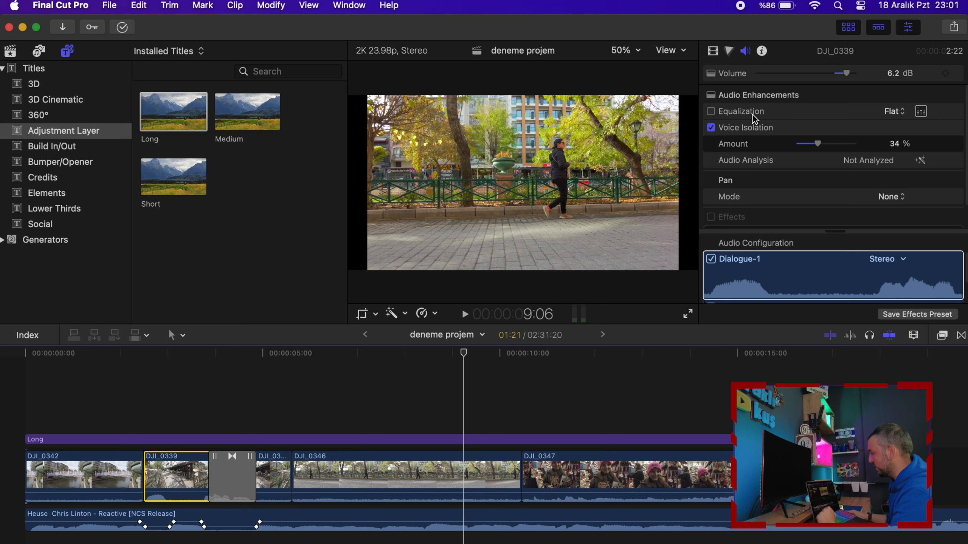
# - Shape DJI_0339's 10-band graphic equalizer by lowering 256 and 512 Hz and raising all other bands, 1 kHz to 7.04 and 16 kHz to 10.48 dB
pyautogui.click(902, 112)
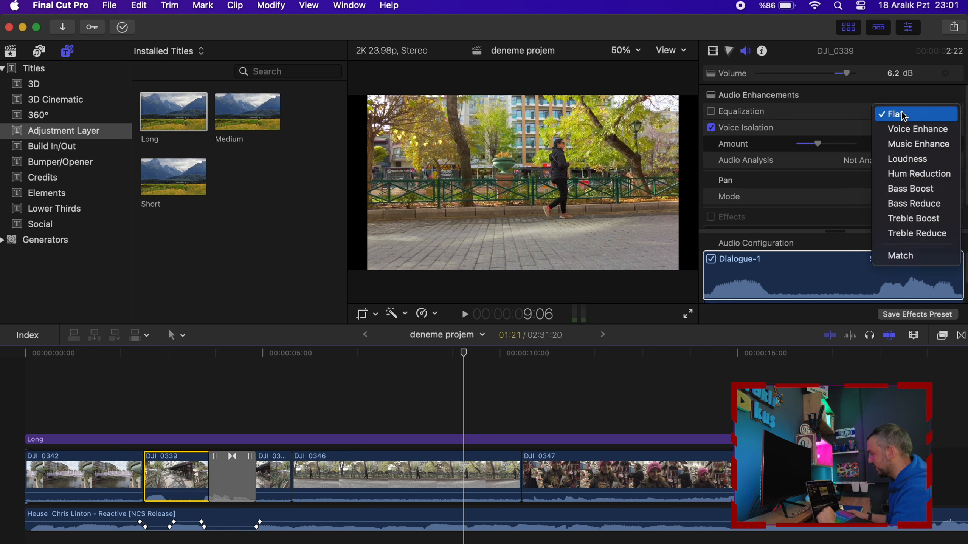
pyautogui.click(903, 115)
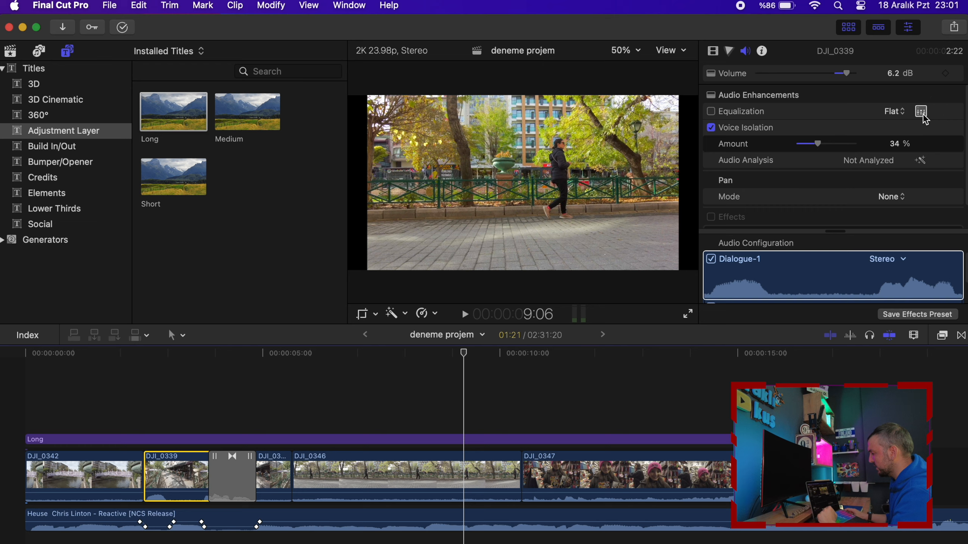
pyautogui.click(922, 112)
pyautogui.moveTo(395, 247); pyautogui.dragTo(591, 213)
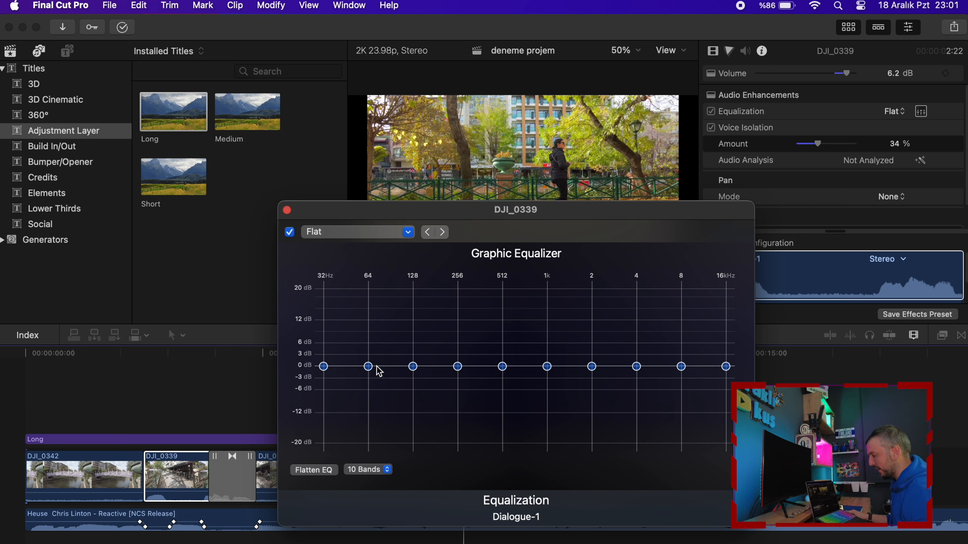
pyautogui.moveTo(324, 368); pyautogui.dragTo(369, 337)
pyautogui.moveTo(413, 366); pyautogui.dragTo(547, 339)
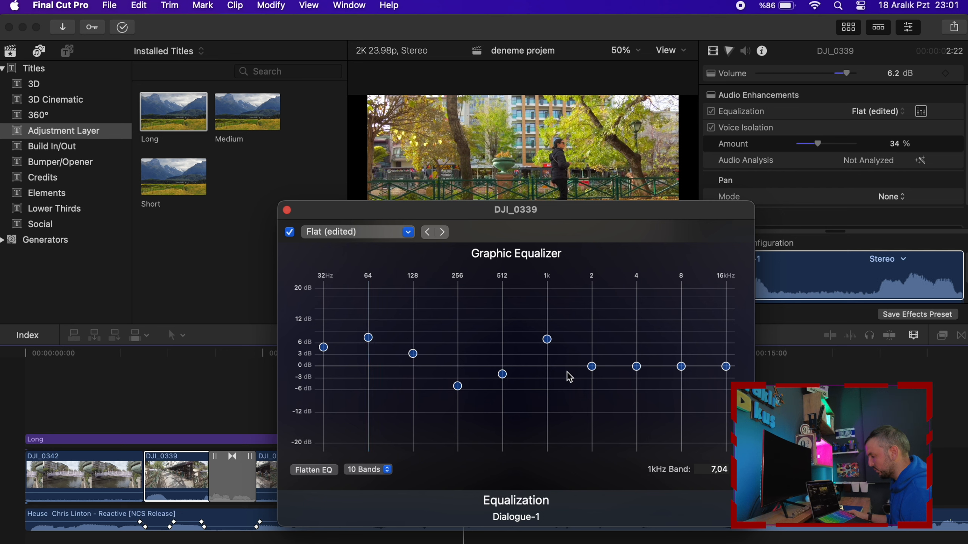
pyautogui.moveTo(592, 367); pyautogui.dragTo(636, 341)
pyautogui.moveTo(681, 366); pyautogui.dragTo(681, 343)
pyautogui.moveTo(728, 368); pyautogui.dragTo(727, 327)
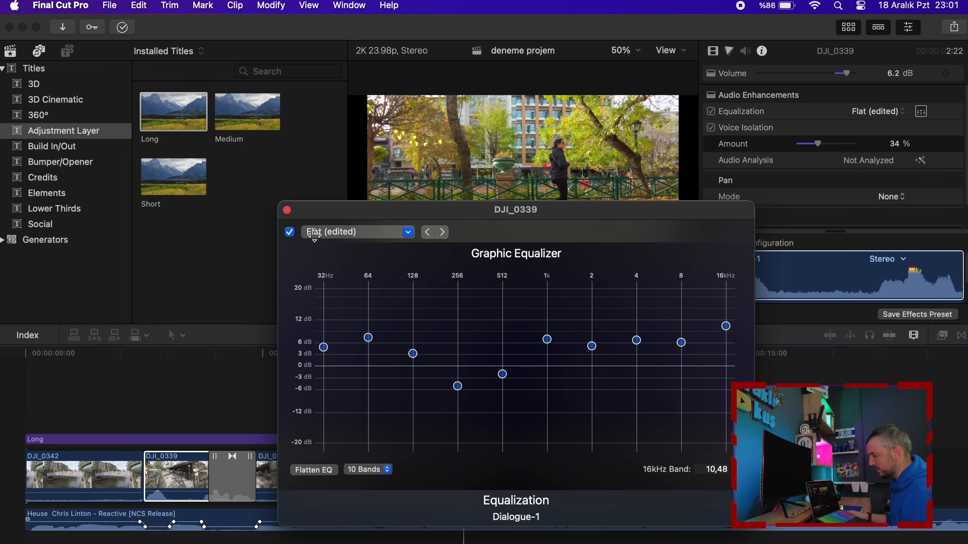
pyautogui.click(286, 210)
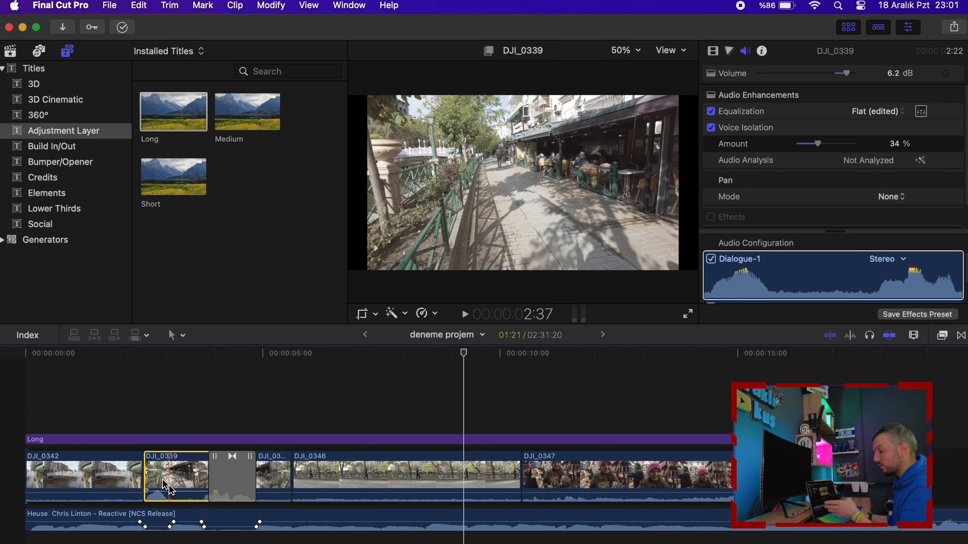
# - Paste the Volume, EQ and Voice Isolation attributes of the DJI_0339 clip onto the DJI_0346 and DJI_0347 clips
pyautogui.click(345, 471)
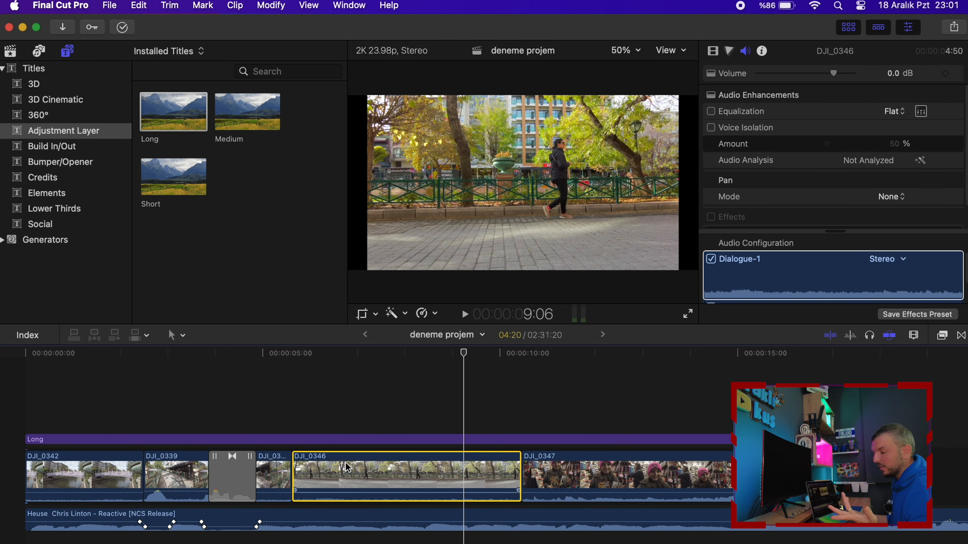
pyautogui.click(175, 474)
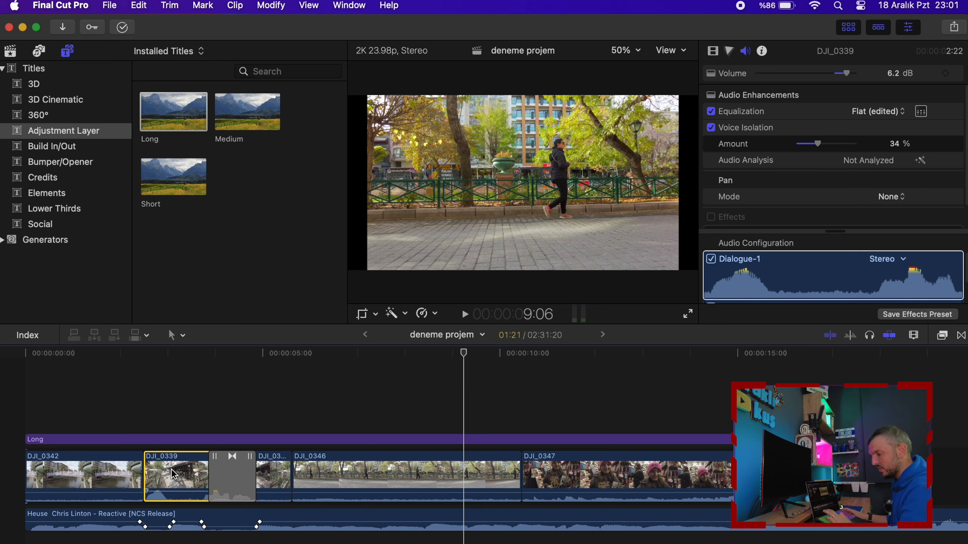
pyautogui.press('super+c')
pyautogui.press('super+c')
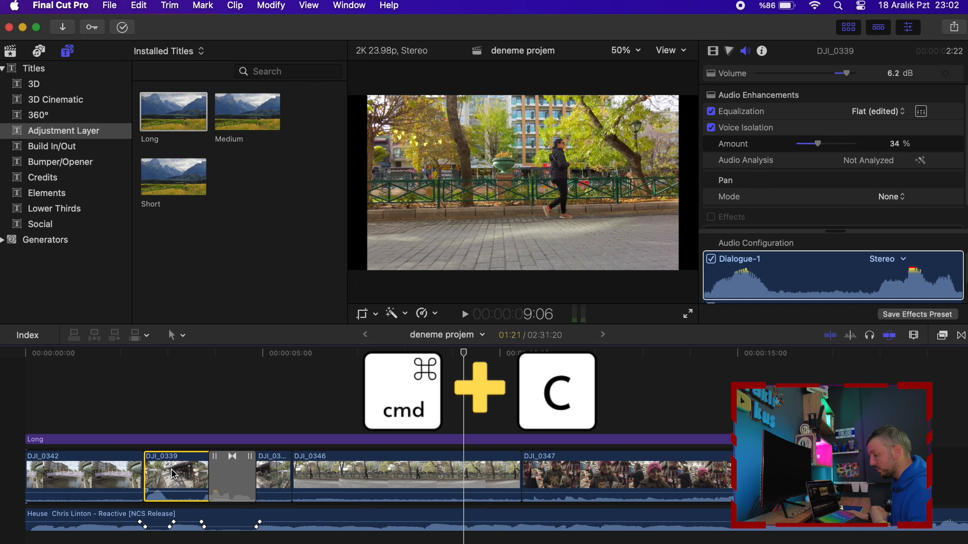
pyautogui.click(345, 473)
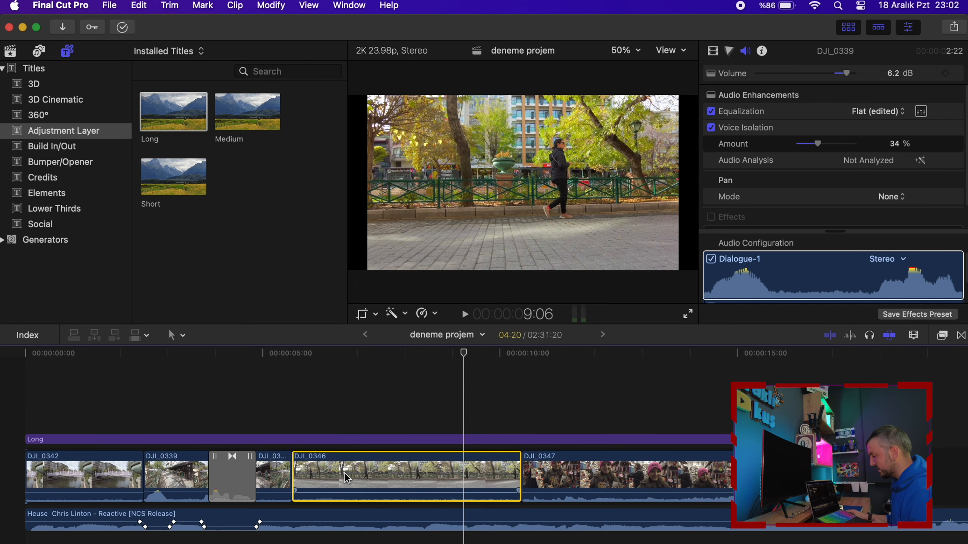
pyautogui.moveTo(808, 468); pyautogui.dragTo(417, 482)
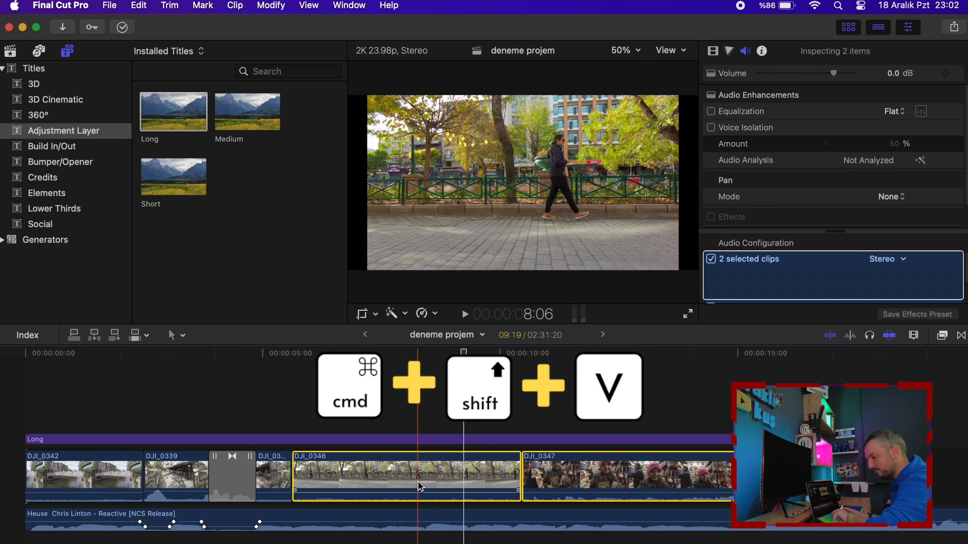
pyautogui.press('super+shift+v')
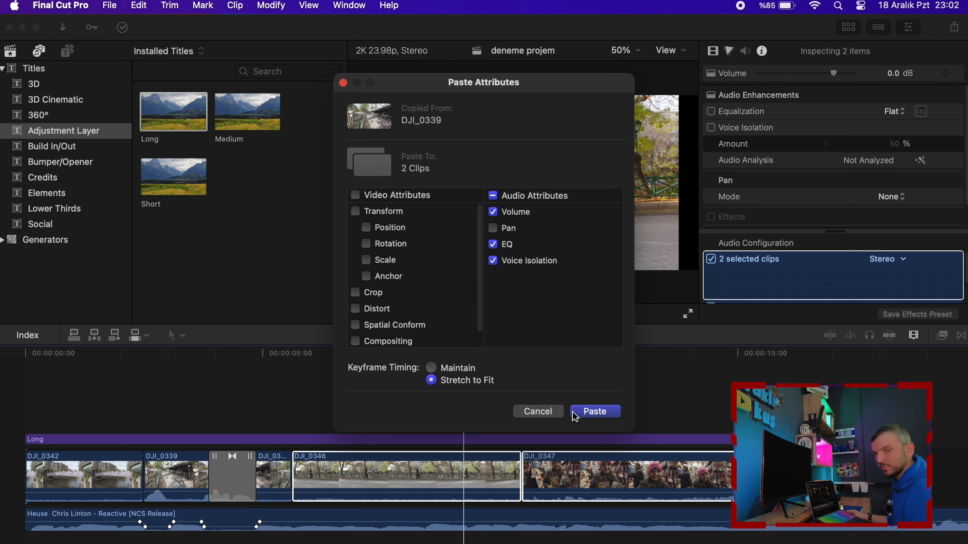
pyautogui.click(598, 413)
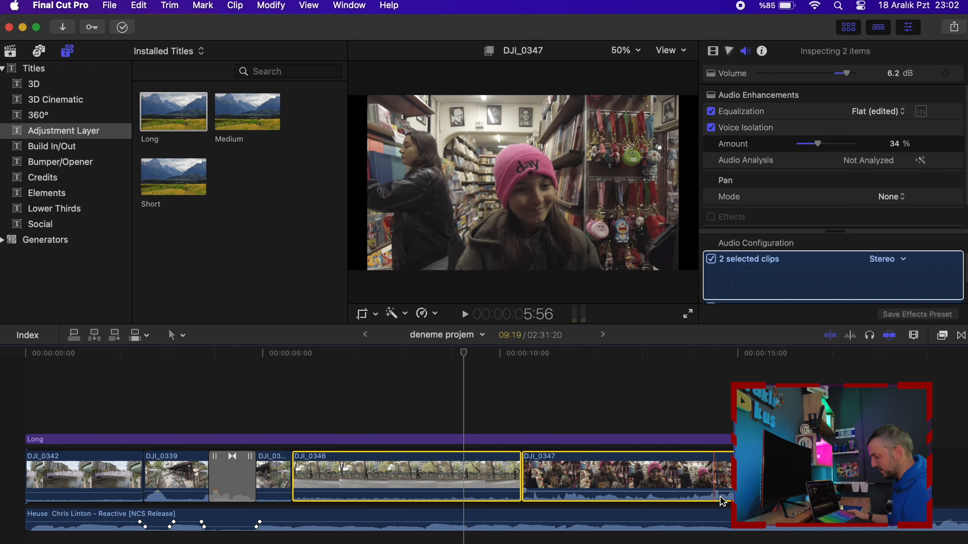
pyautogui.click(162, 477)
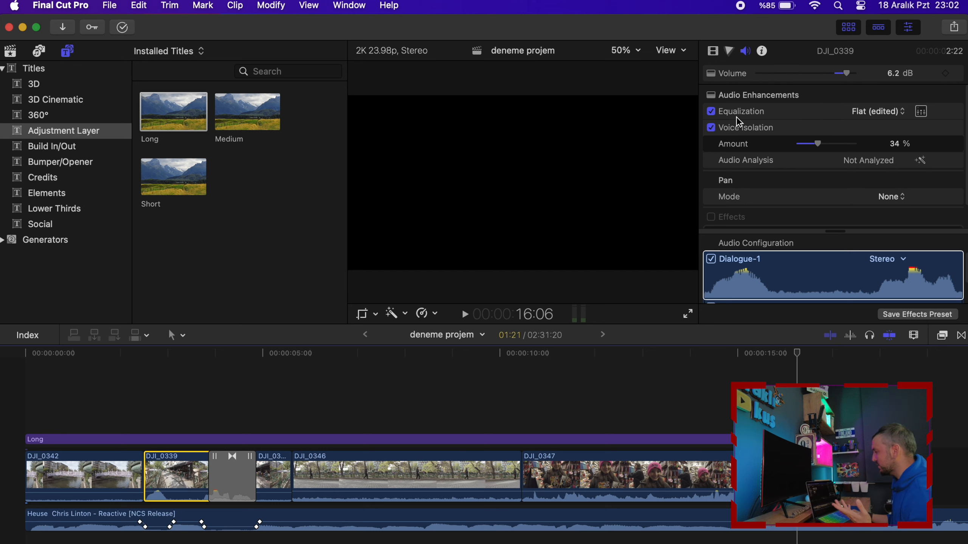
# - Export the project with Export File (default) as "deneme projem" to the Extreme SSD and show the sharing progress in Background Tasks
pyautogui.click(954, 30)
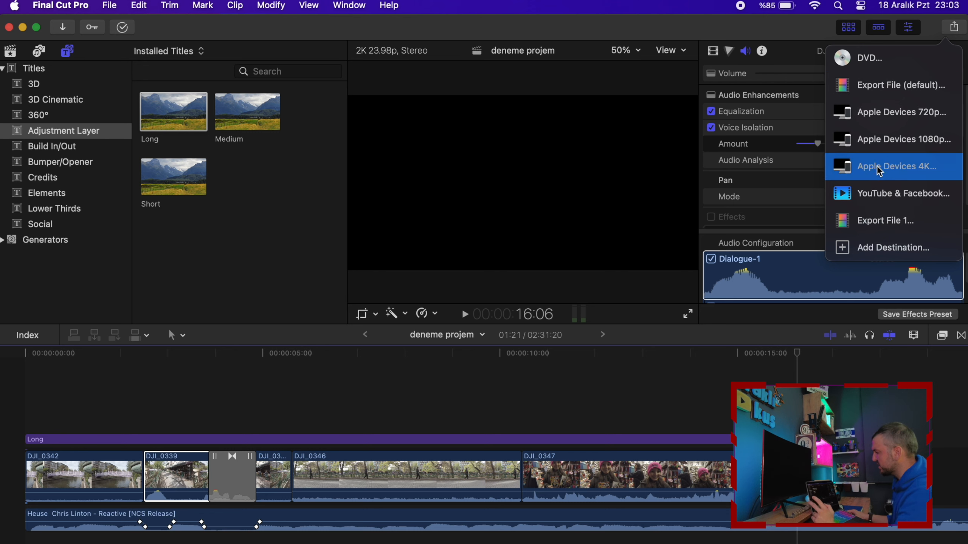
pyautogui.click(881, 85)
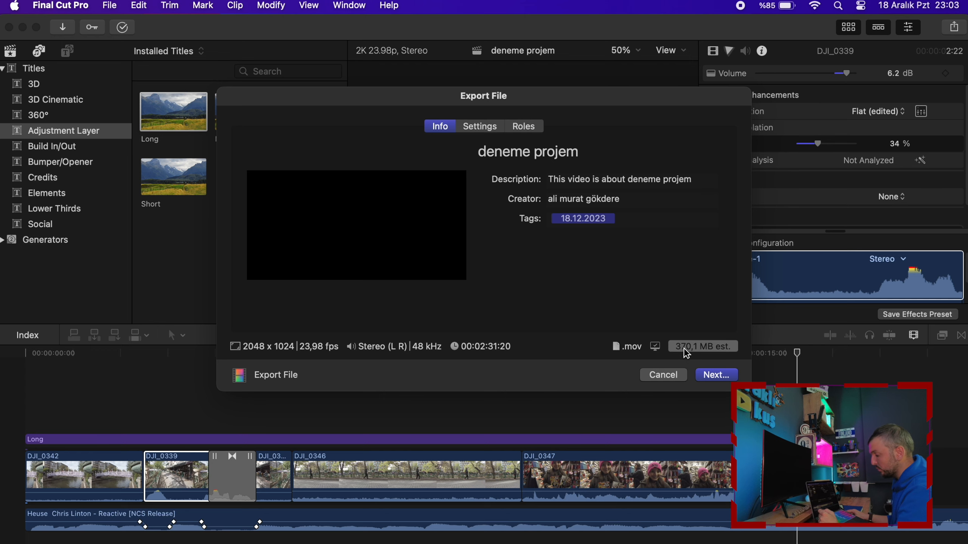
pyautogui.click(707, 376)
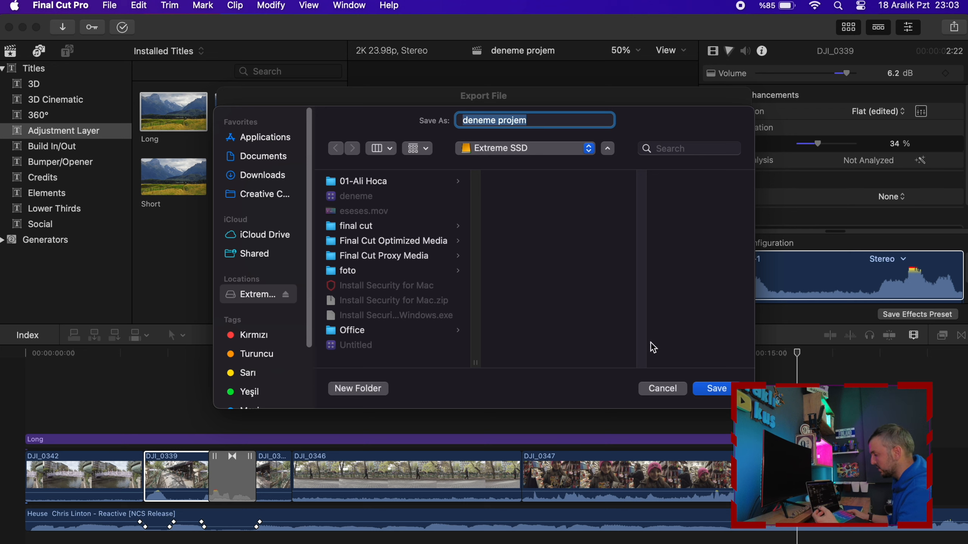
pyautogui.click(710, 388)
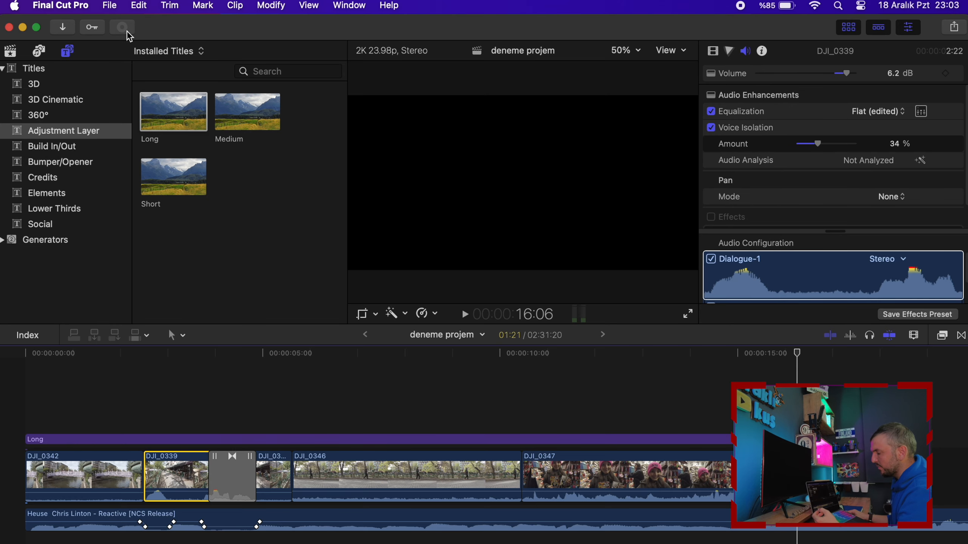
pyautogui.click(130, 31)
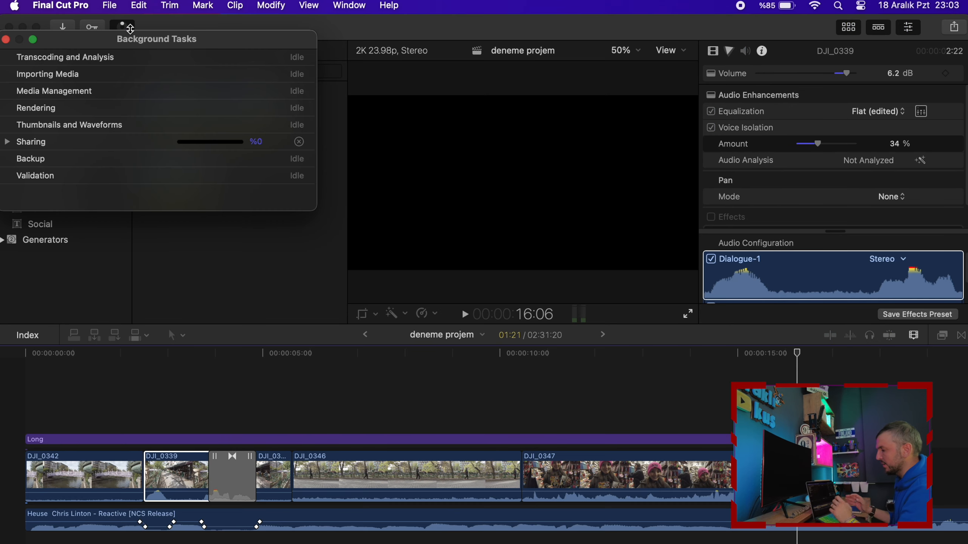